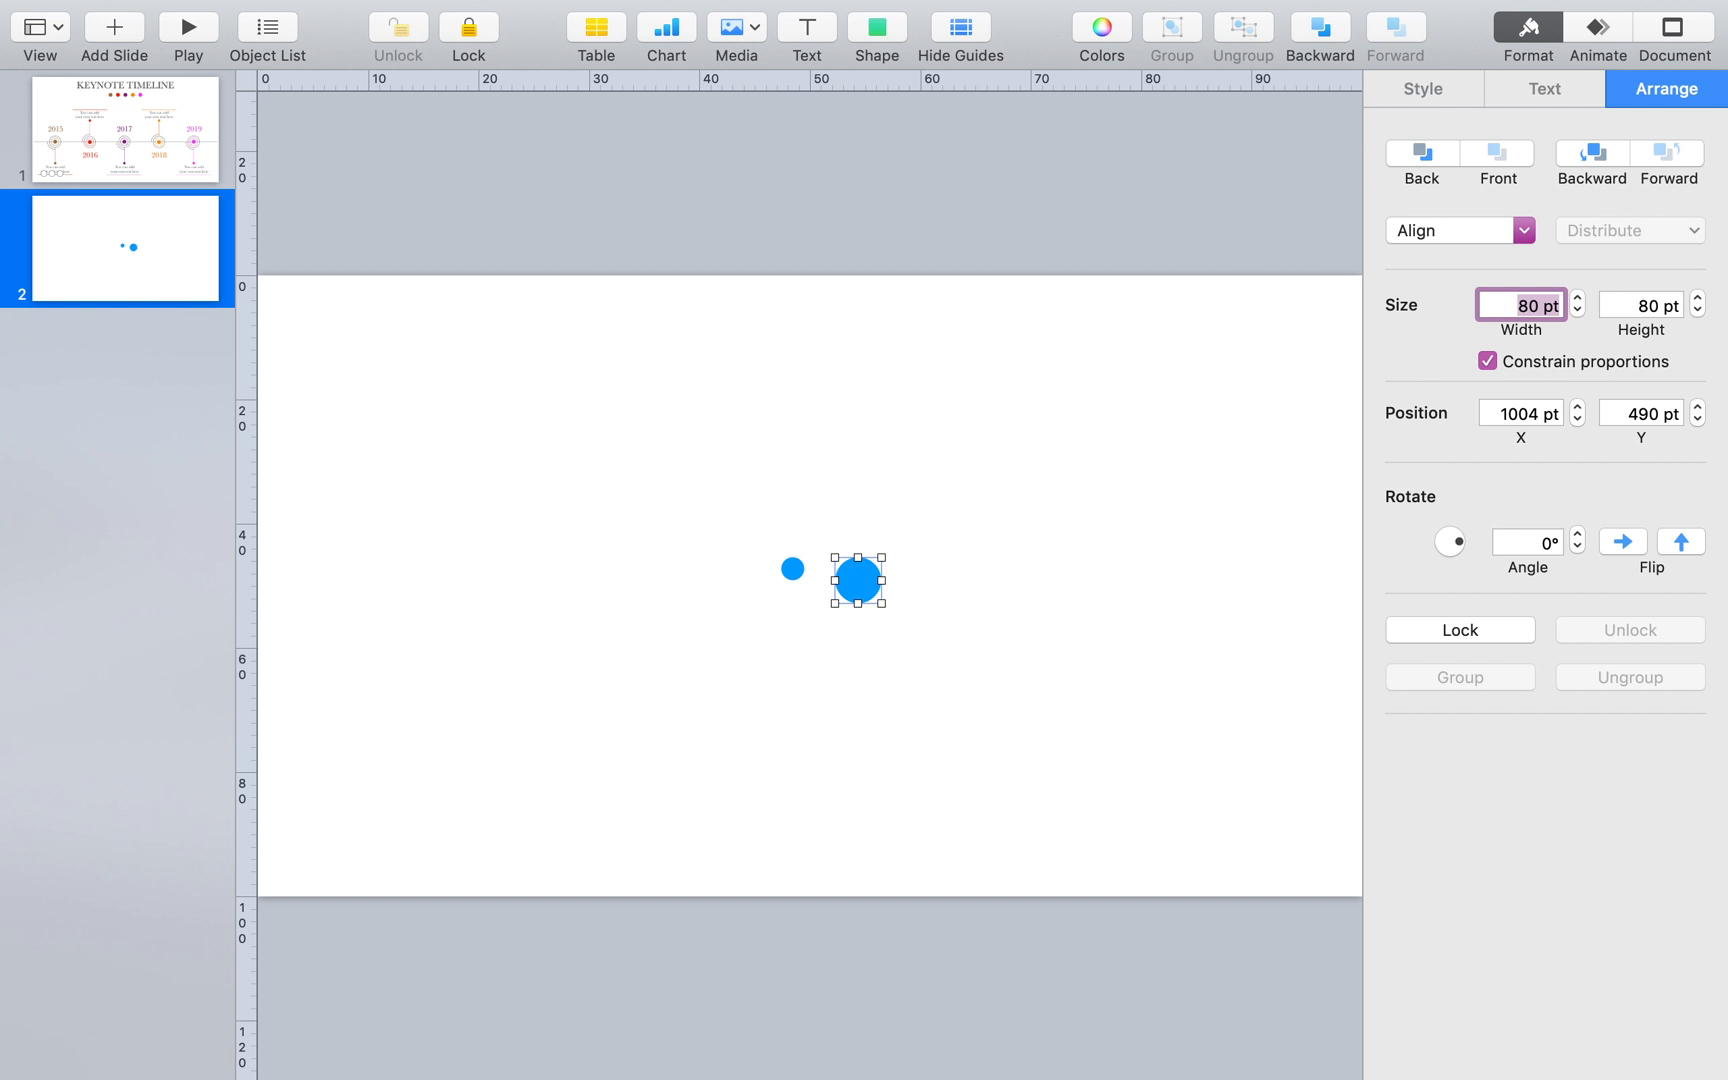
Turn the larger circle into an unfilled ring with a 3 pt line border around the small dot, with a copy beside it
click(1447, 93)
click(1446, 424)
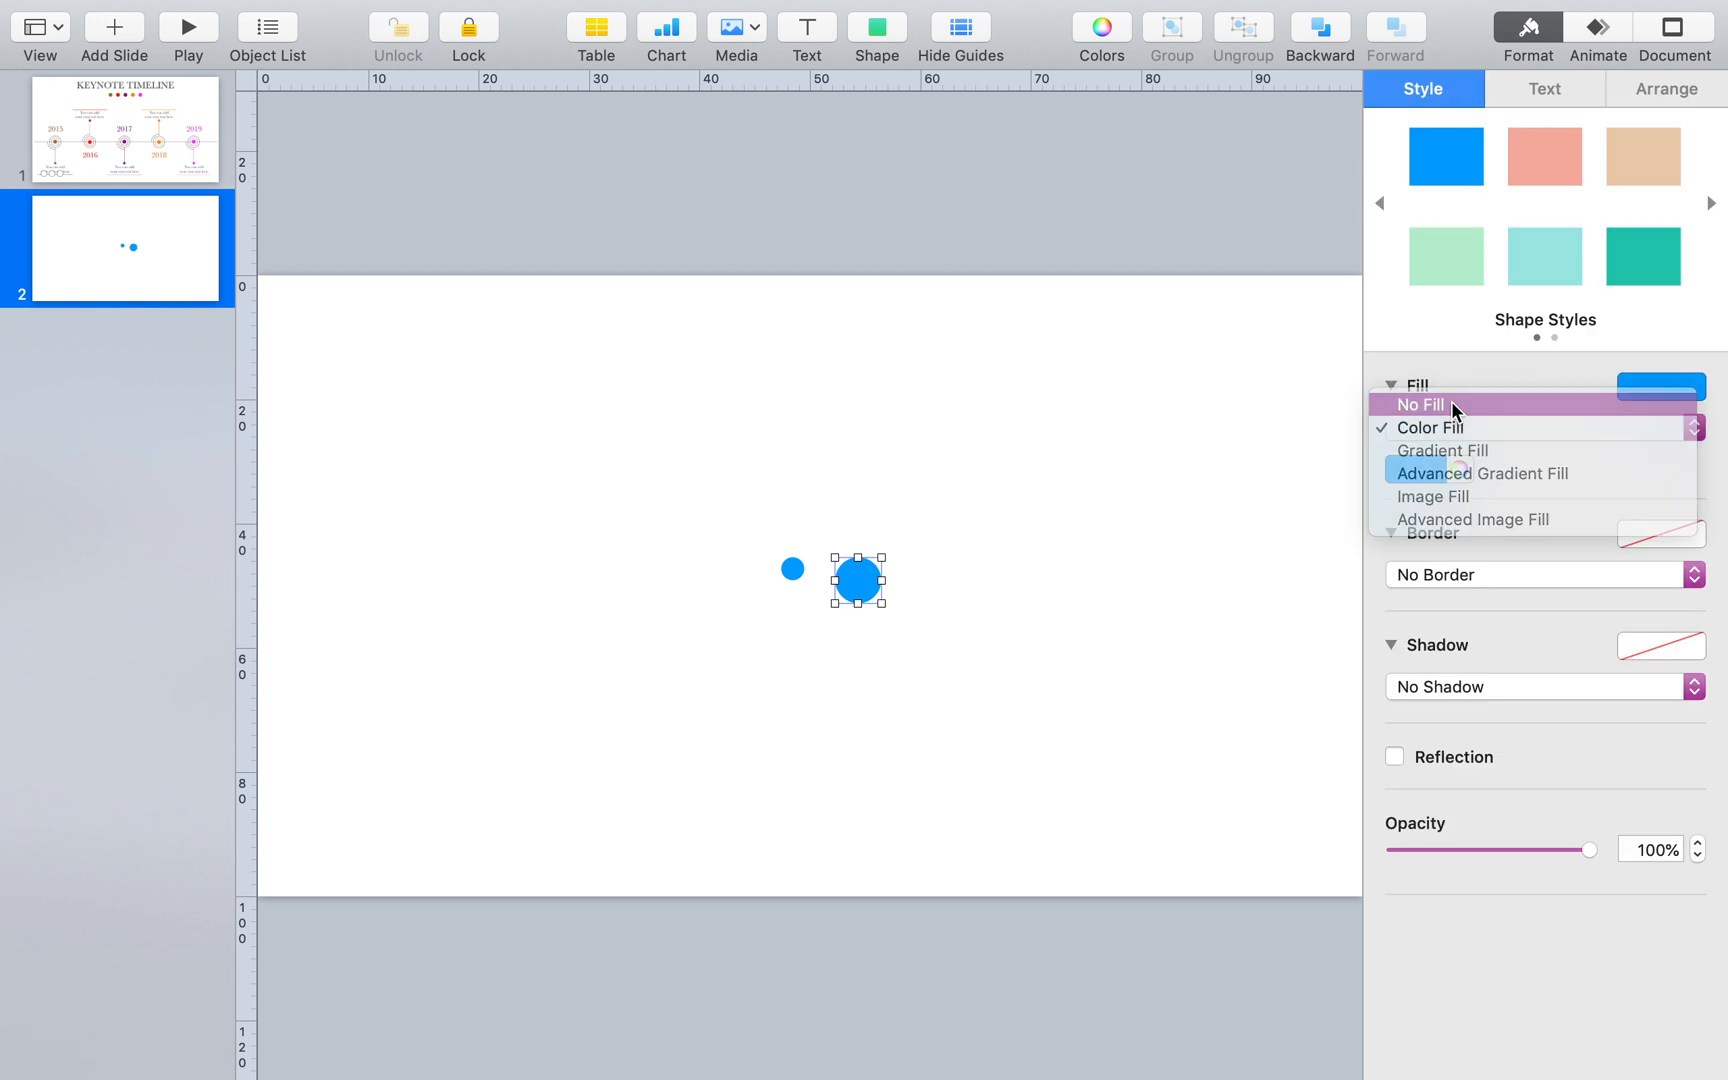
click(1451, 401)
click(1457, 539)
click(1454, 562)
mouse_move(875, 592)
mouse_down()
mouse_move(812, 590)
mouse_move(878, 592)
mouse_up()
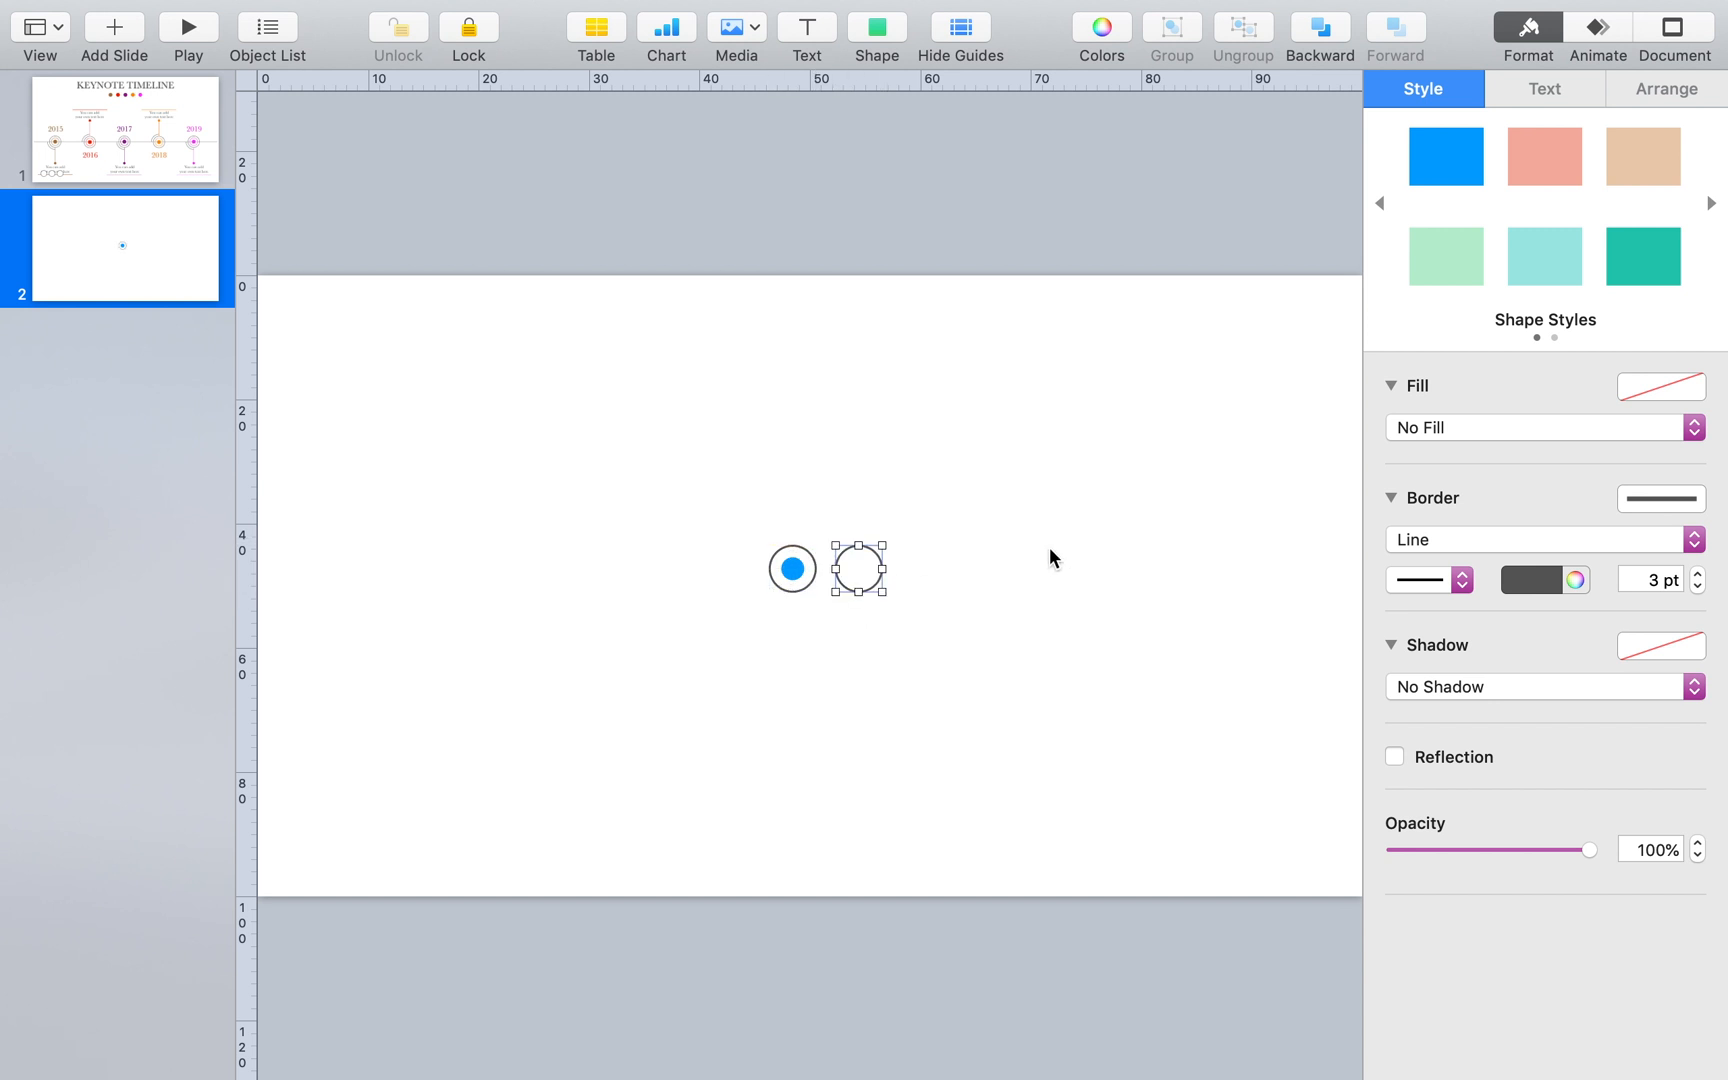
Resize the copied ring to 120 pt around the dot, and move all three circles together to the slide's lower left
click(1675, 89)
drag(1520, 308, 1689, 313)
text(120)
key(Return)
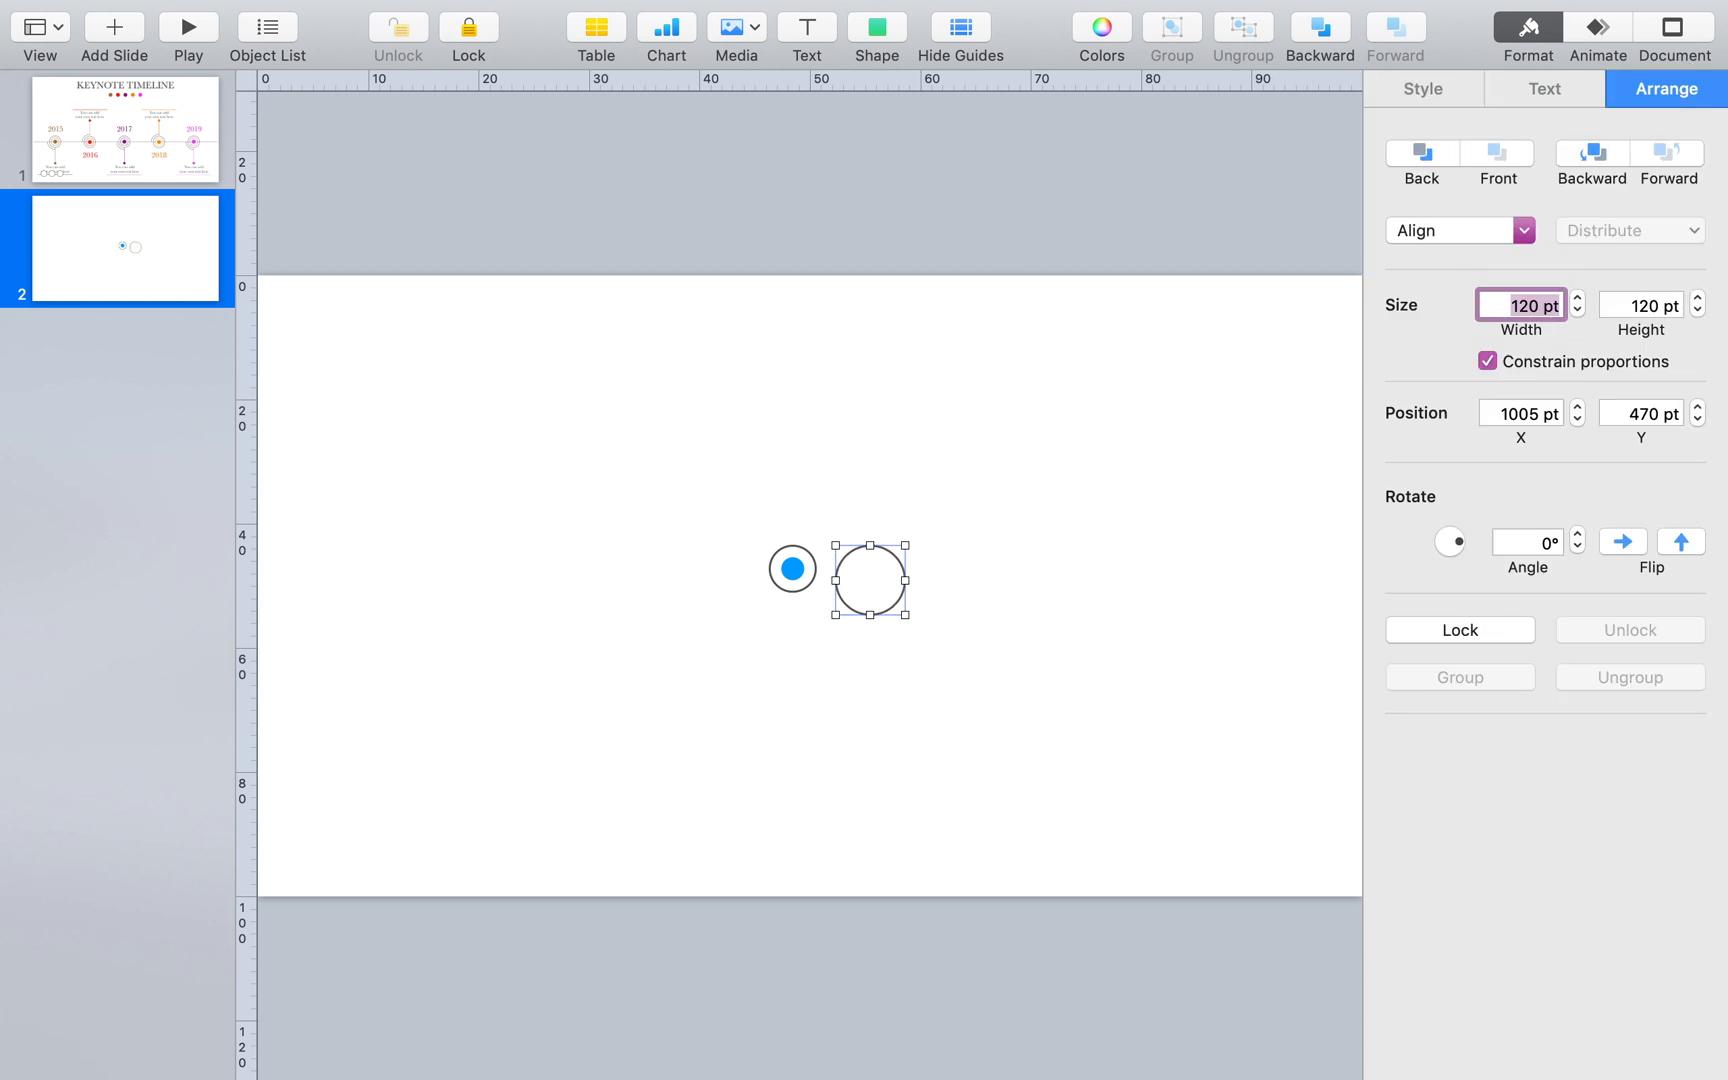
drag(889, 611, 721, 494)
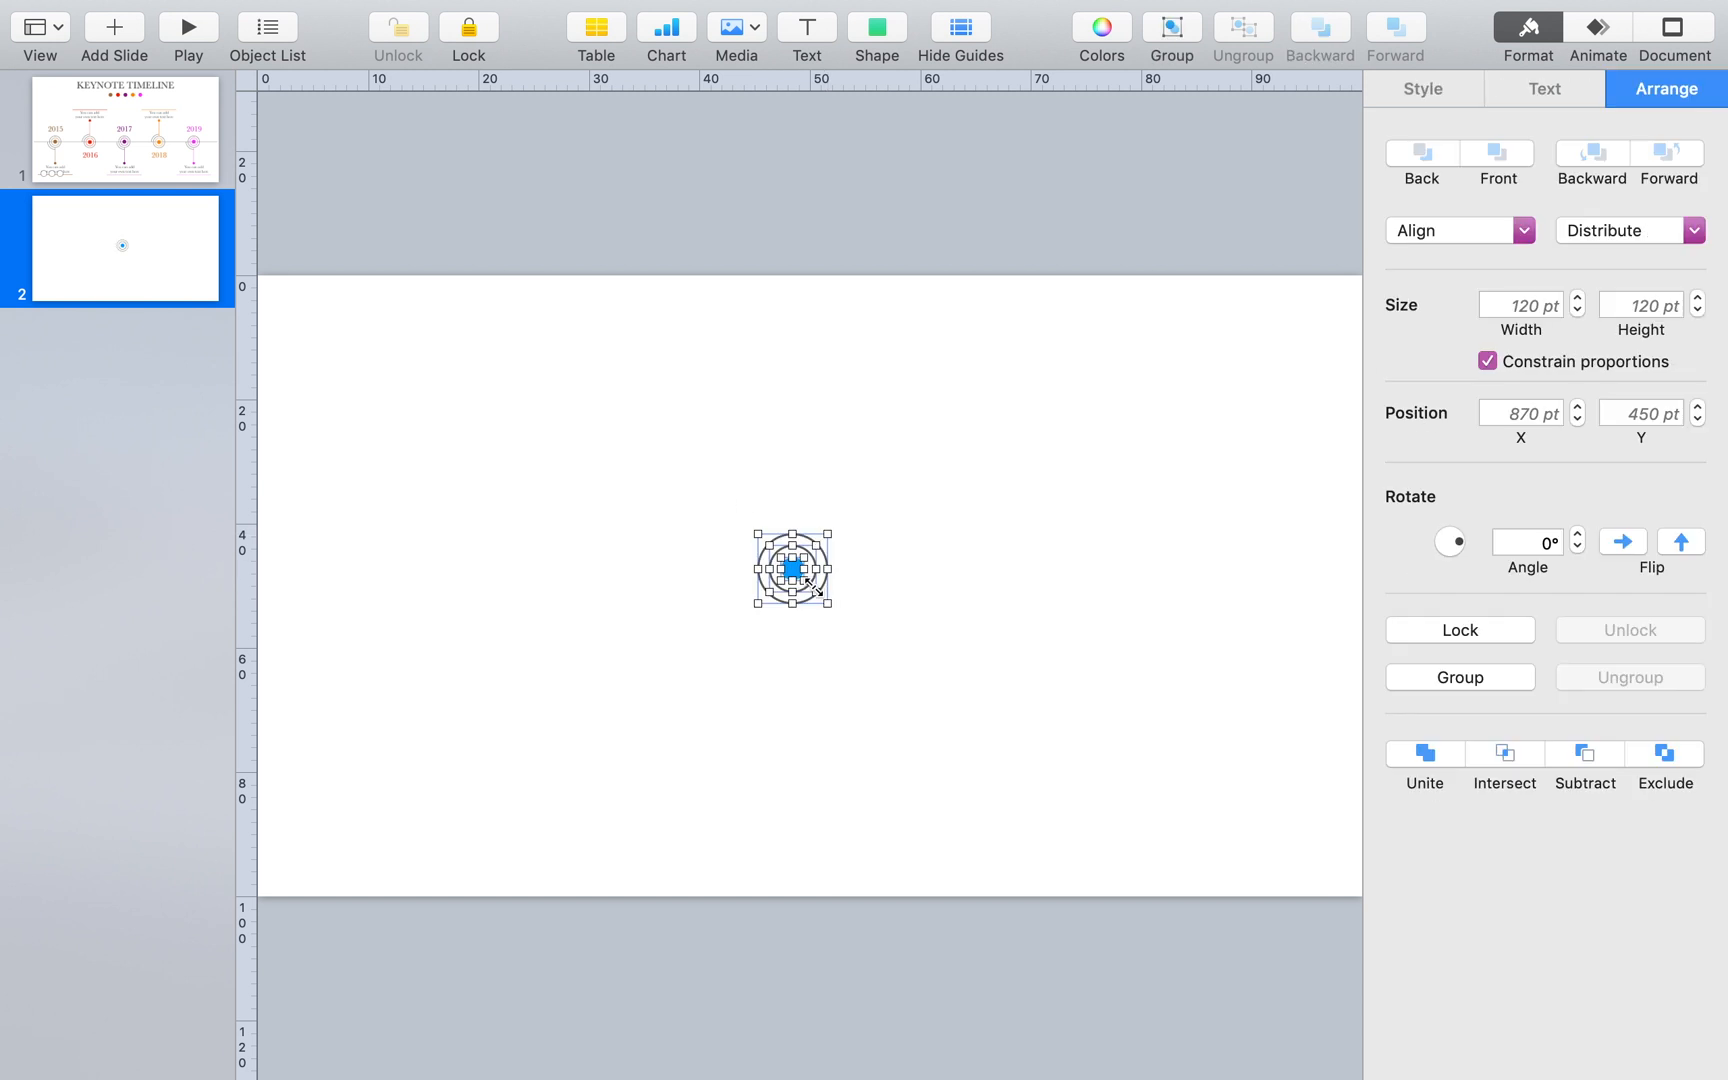
drag(800, 583, 424, 642)
Draw a straight horizontal line about 230 pt long with the Pen and place its right end at the dot's centre
click(886, 40)
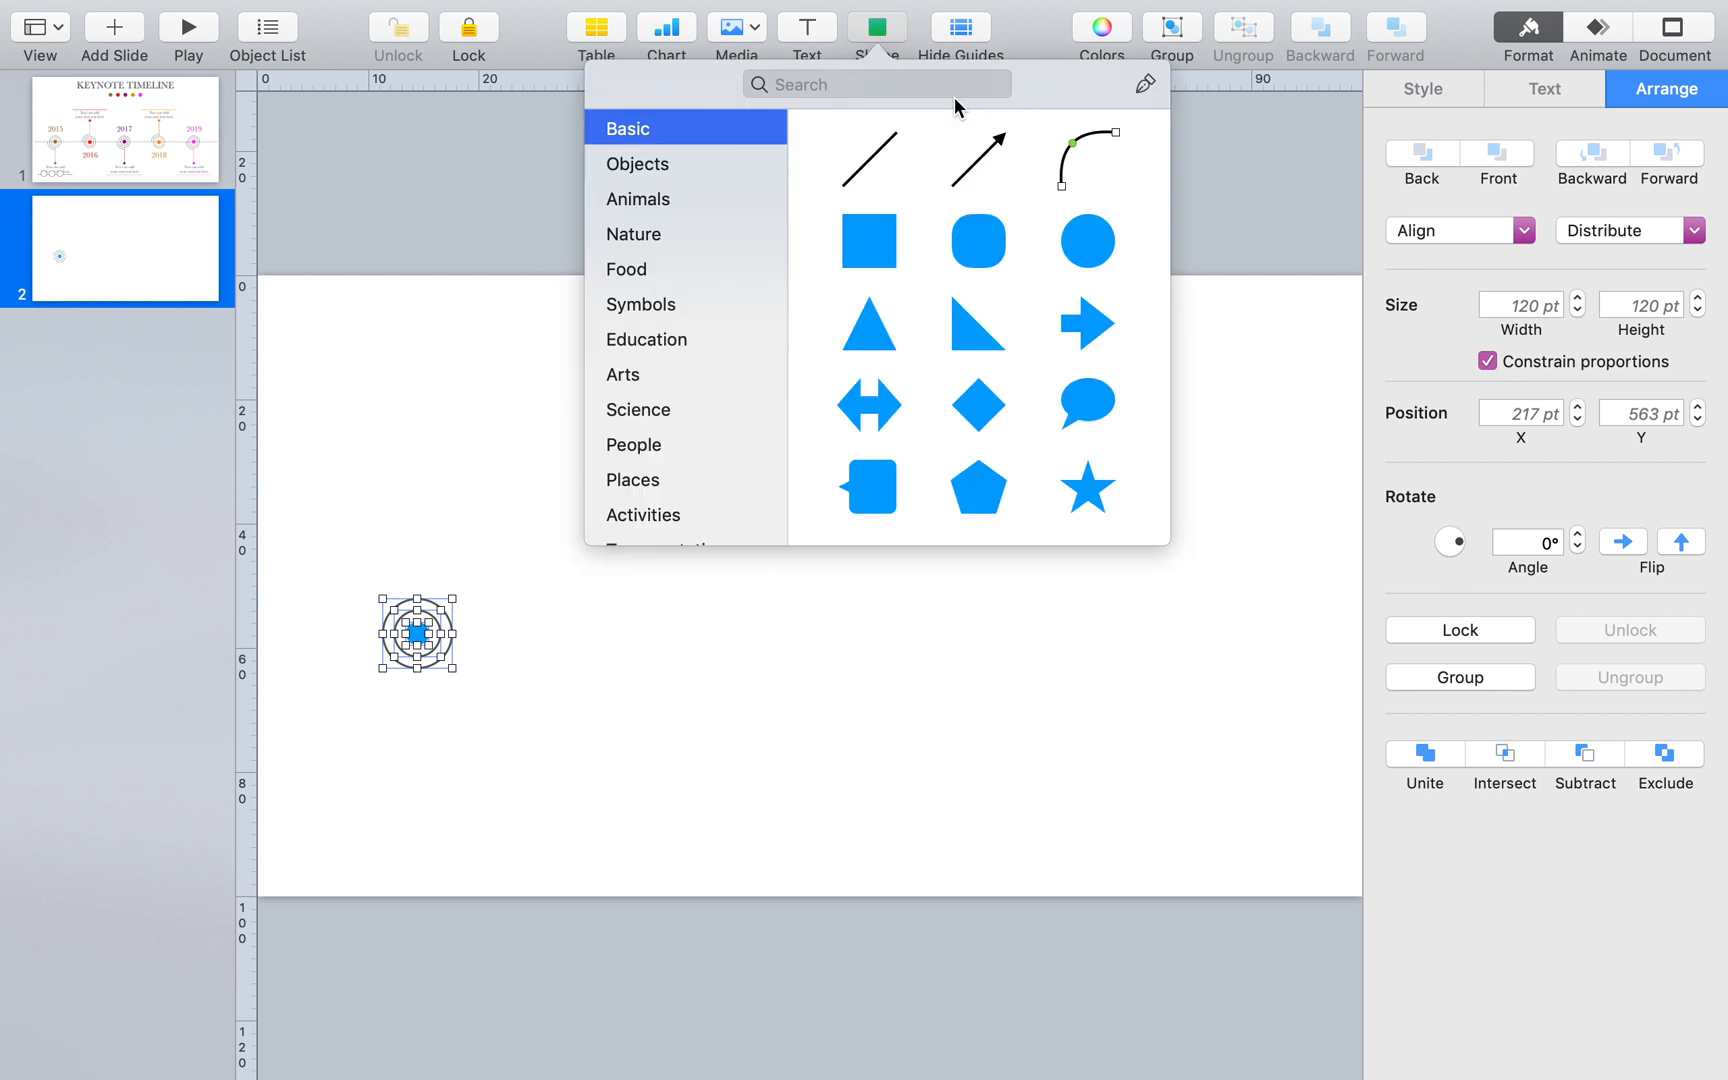
click(1145, 84)
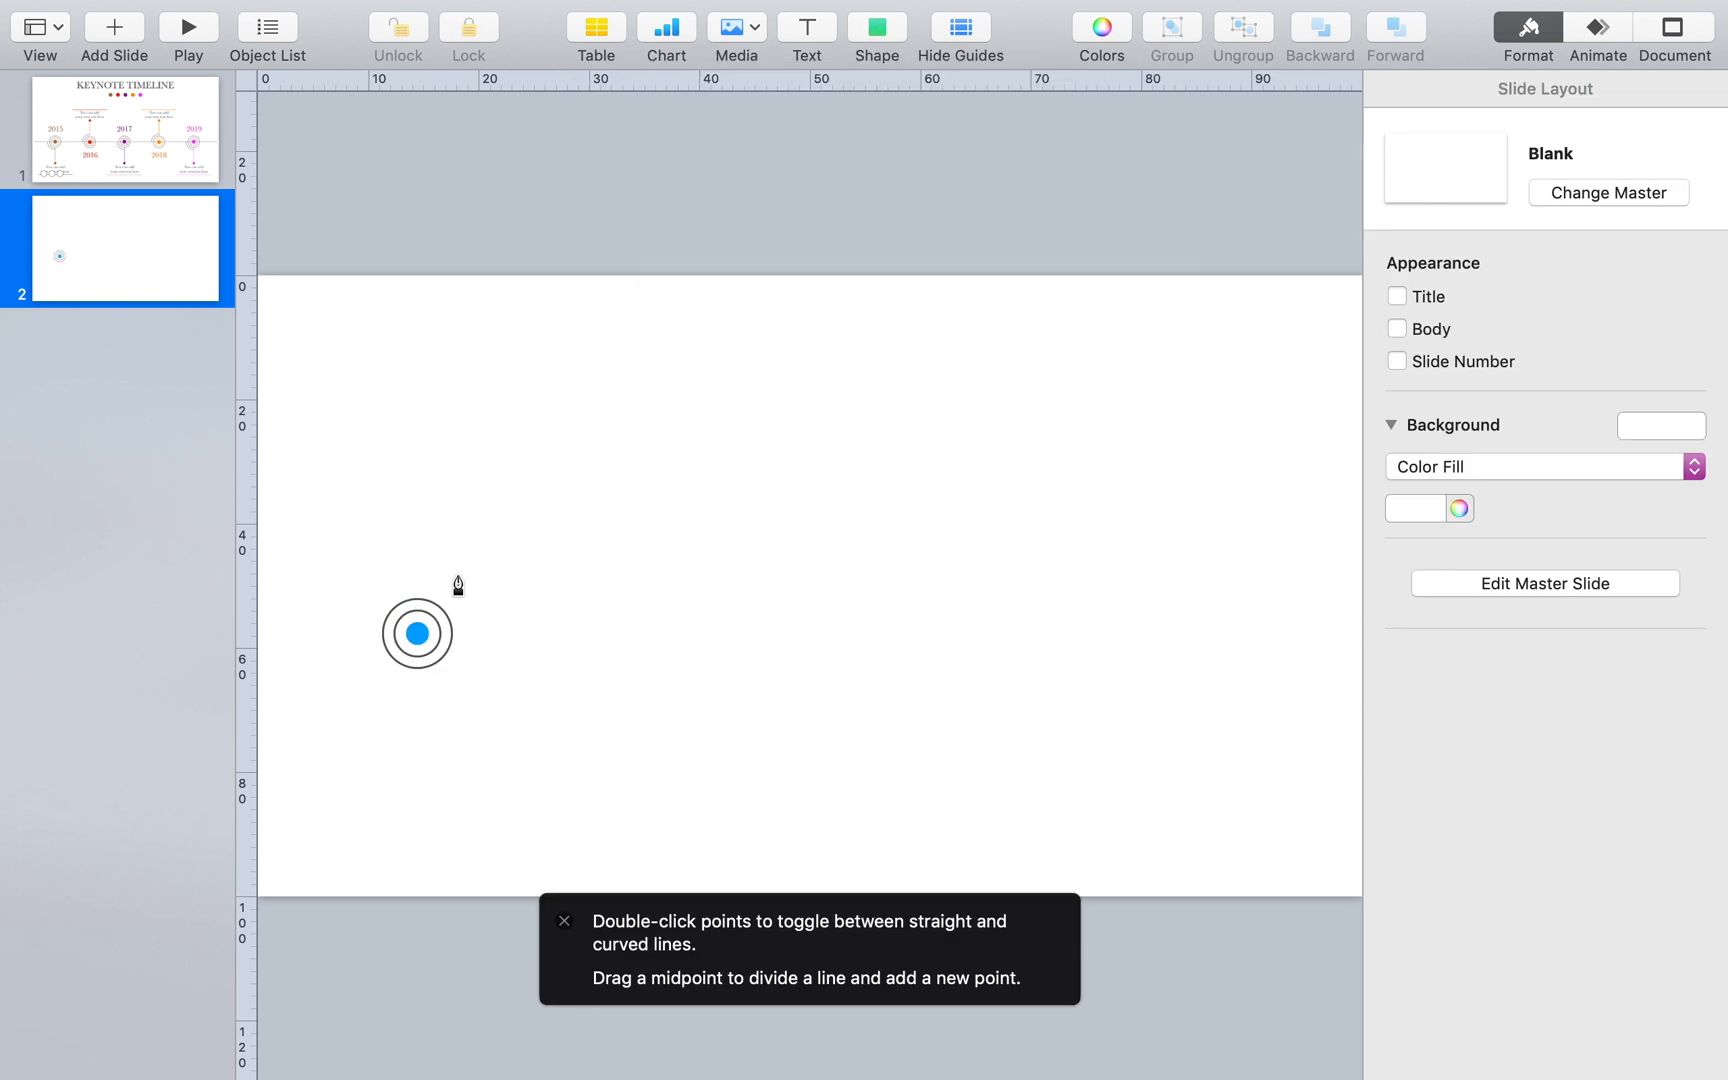
click(259, 648)
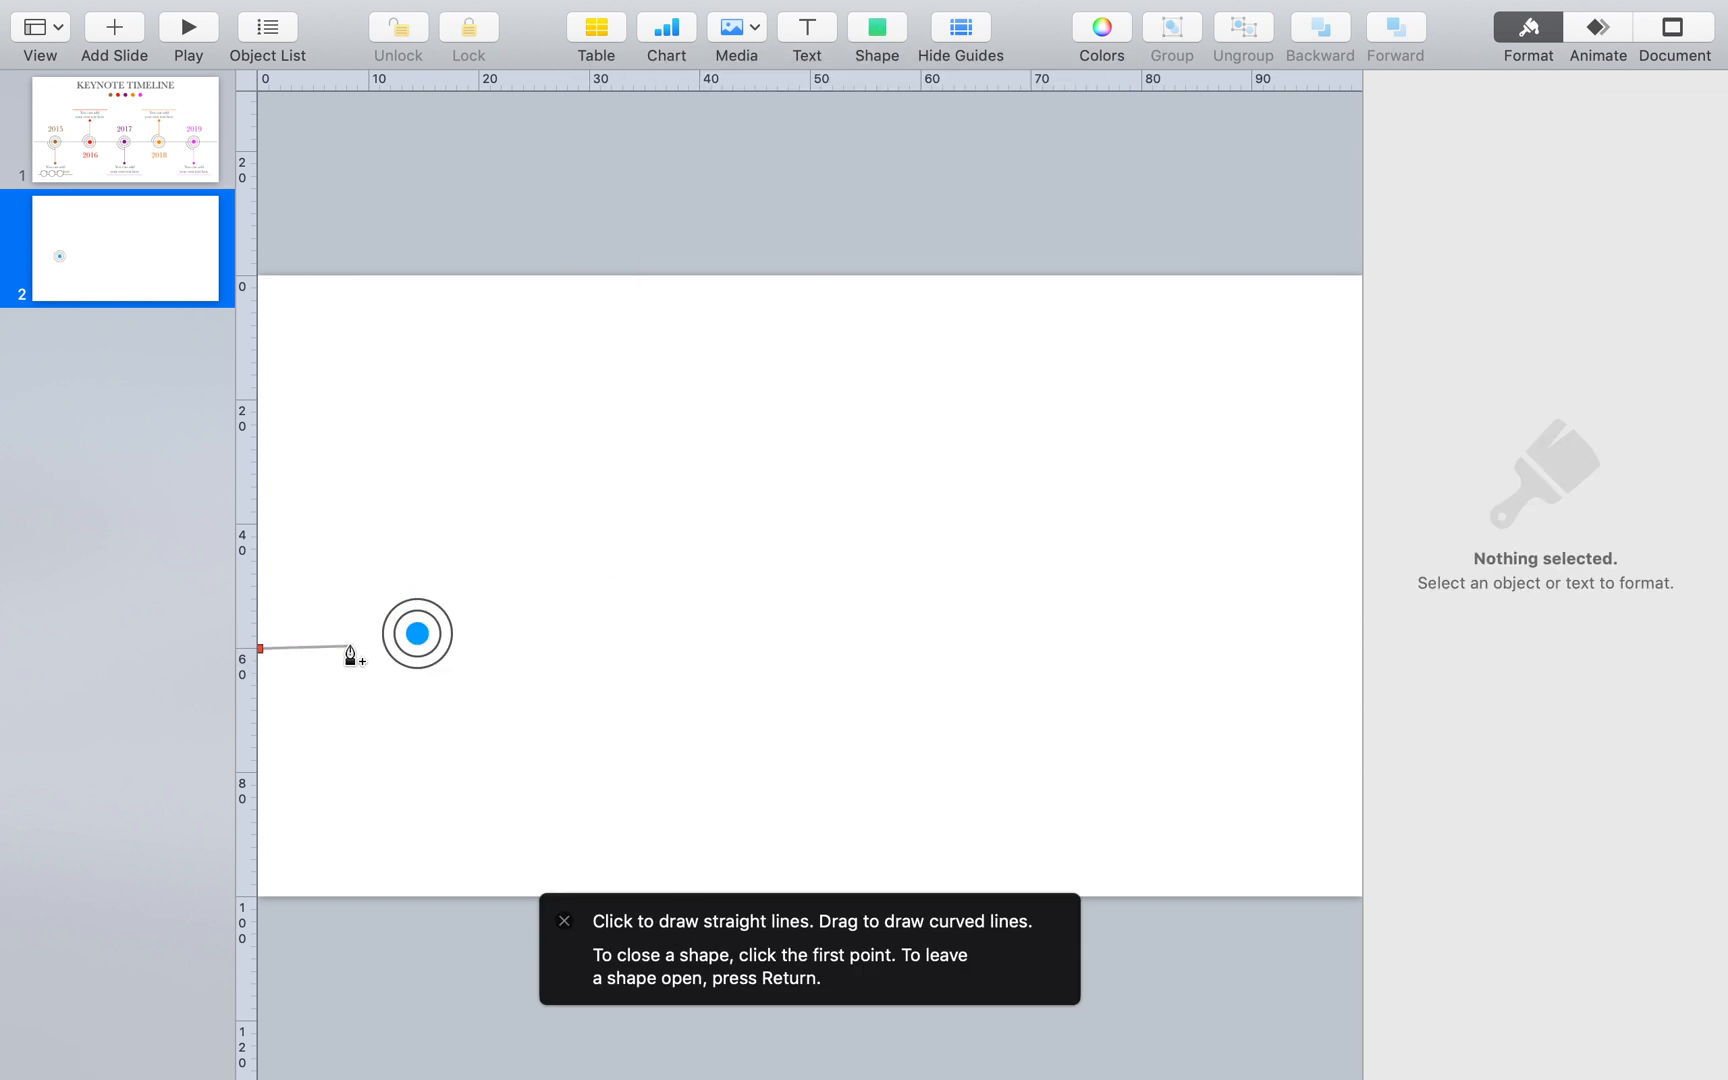
click(383, 648)
key(Return)
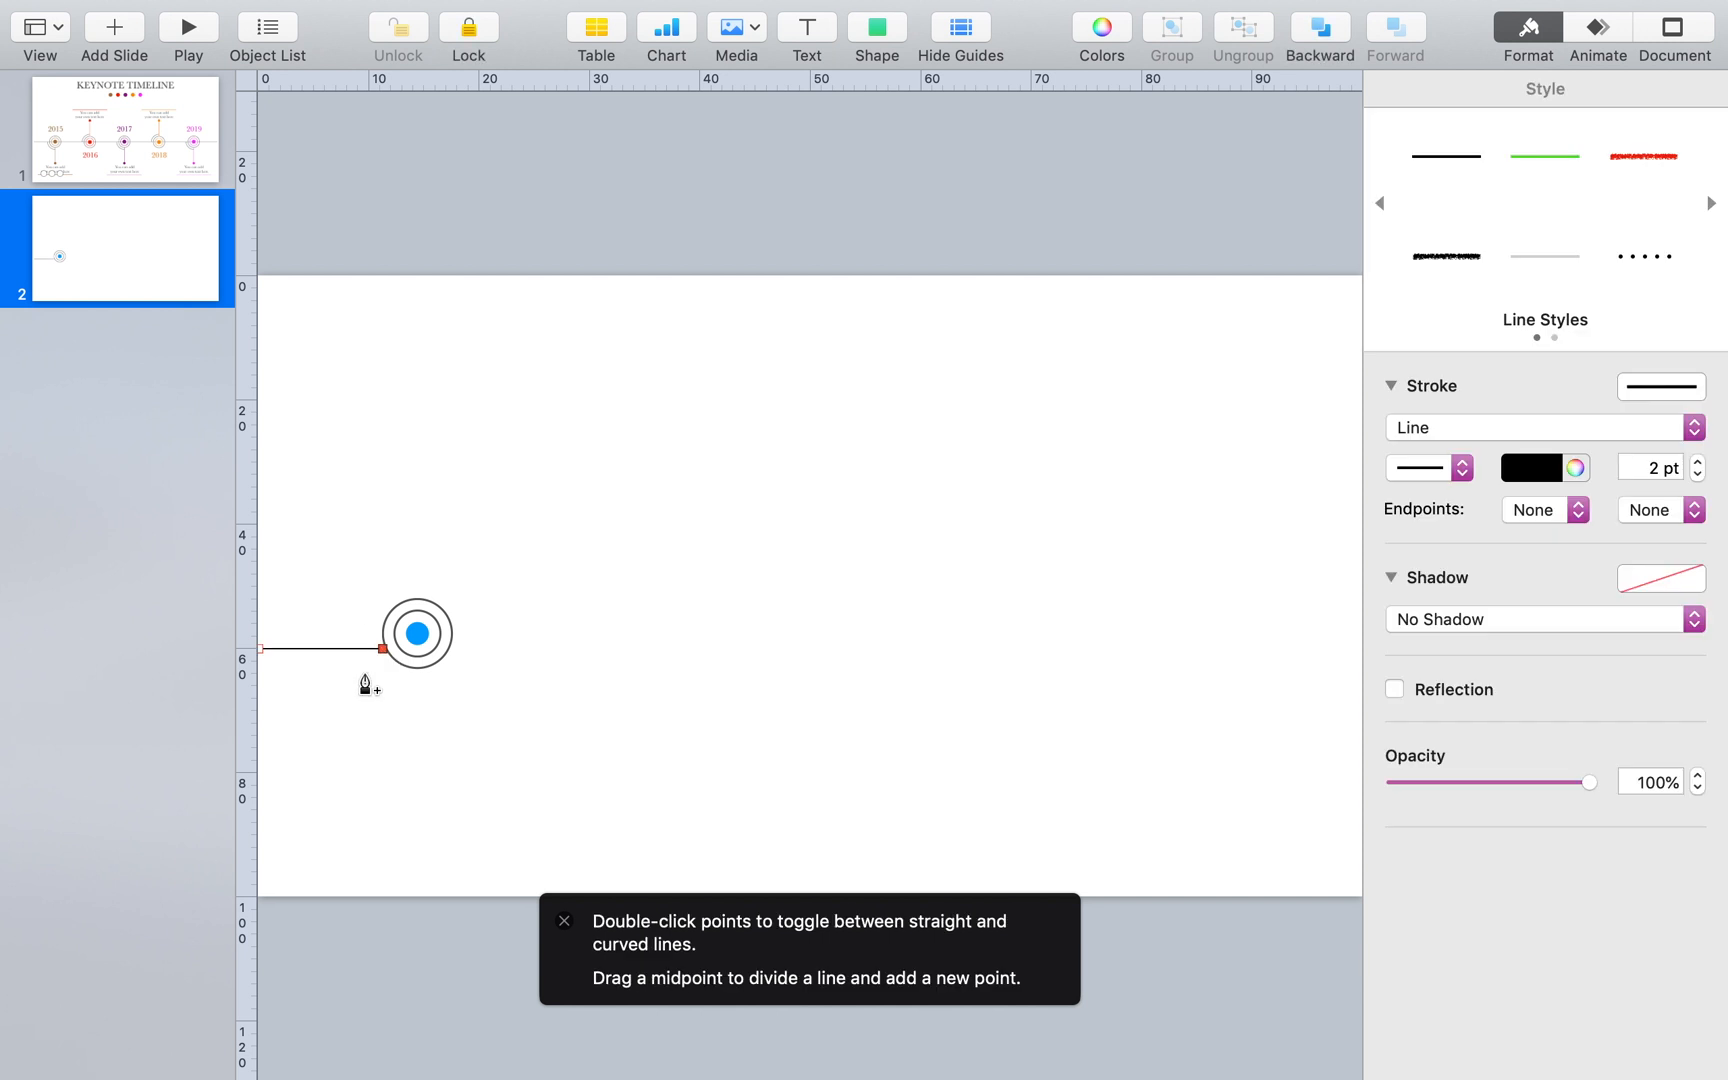
click(333, 697)
drag(333, 648, 284, 632)
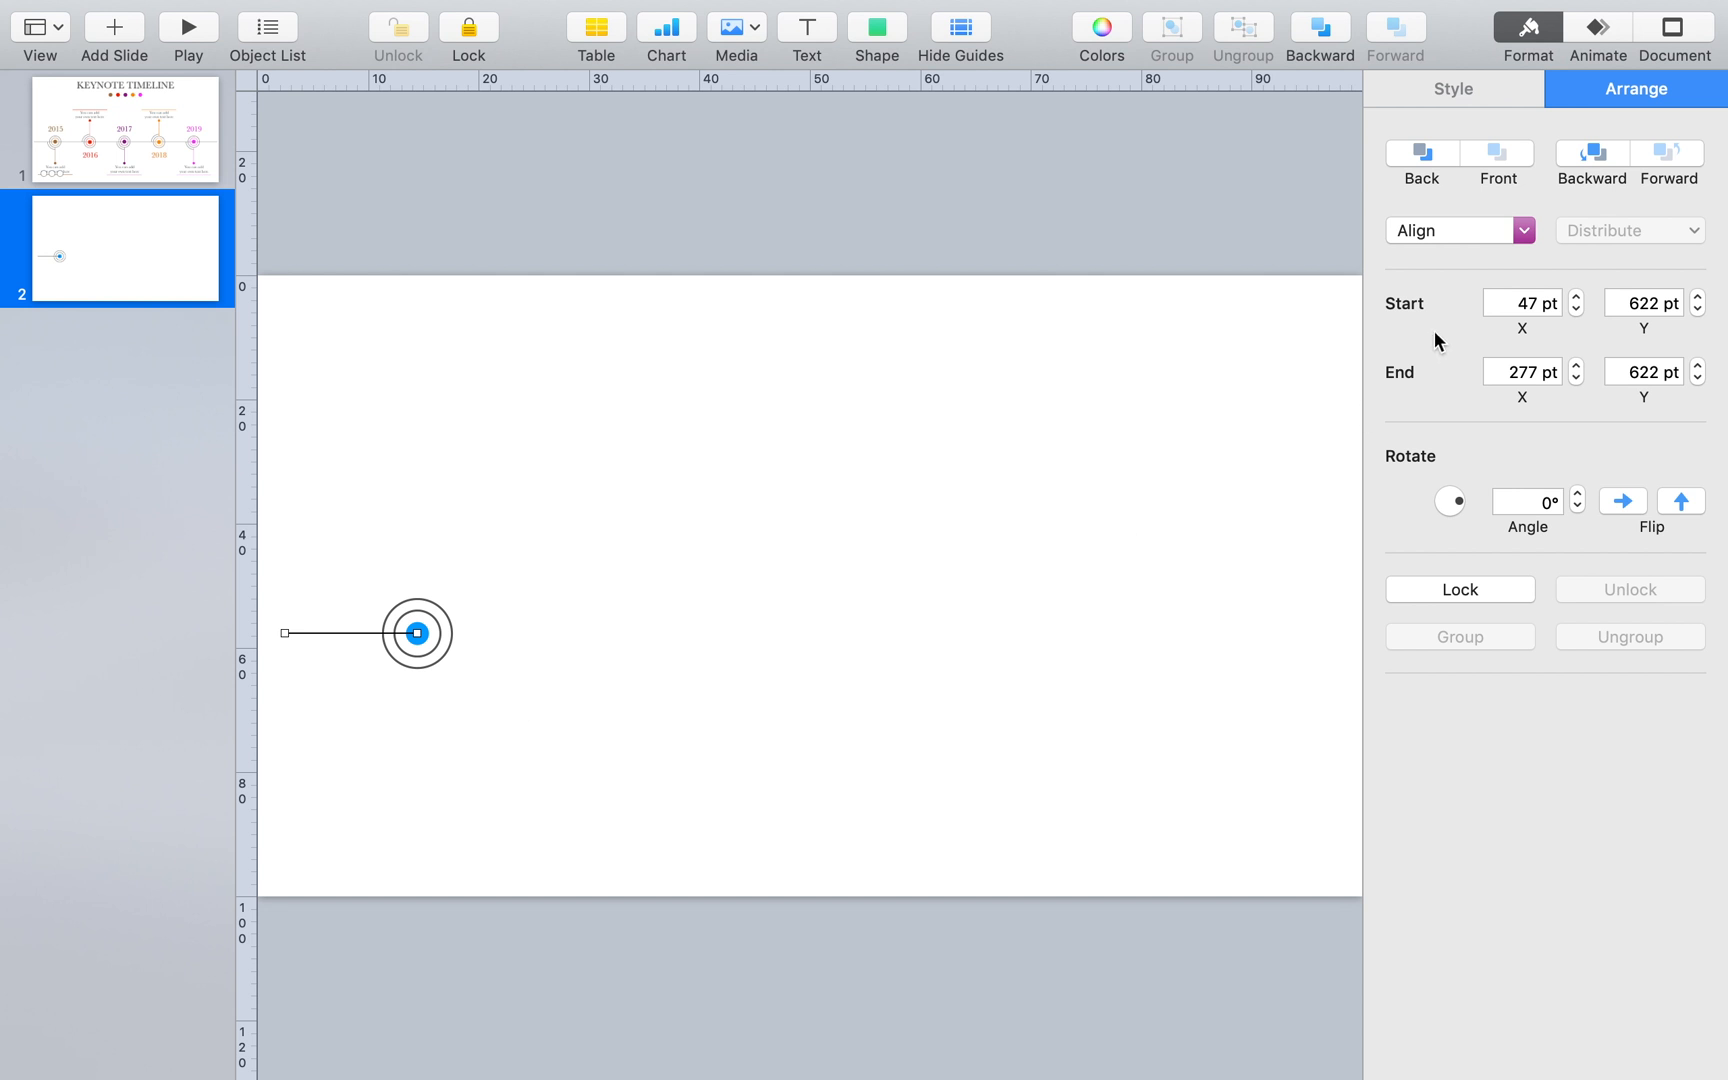
Give the horizontal line a 3 pt dark grey stroke
click(1456, 92)
click(1649, 466)
text(3)
key(Return)
Align the horizontal line with the middle of the circles and send it behind them
drag(597, 722, 289, 571)
right_click(416, 632)
mouse_move(597, 586)
click(782, 702)
click(379, 650)
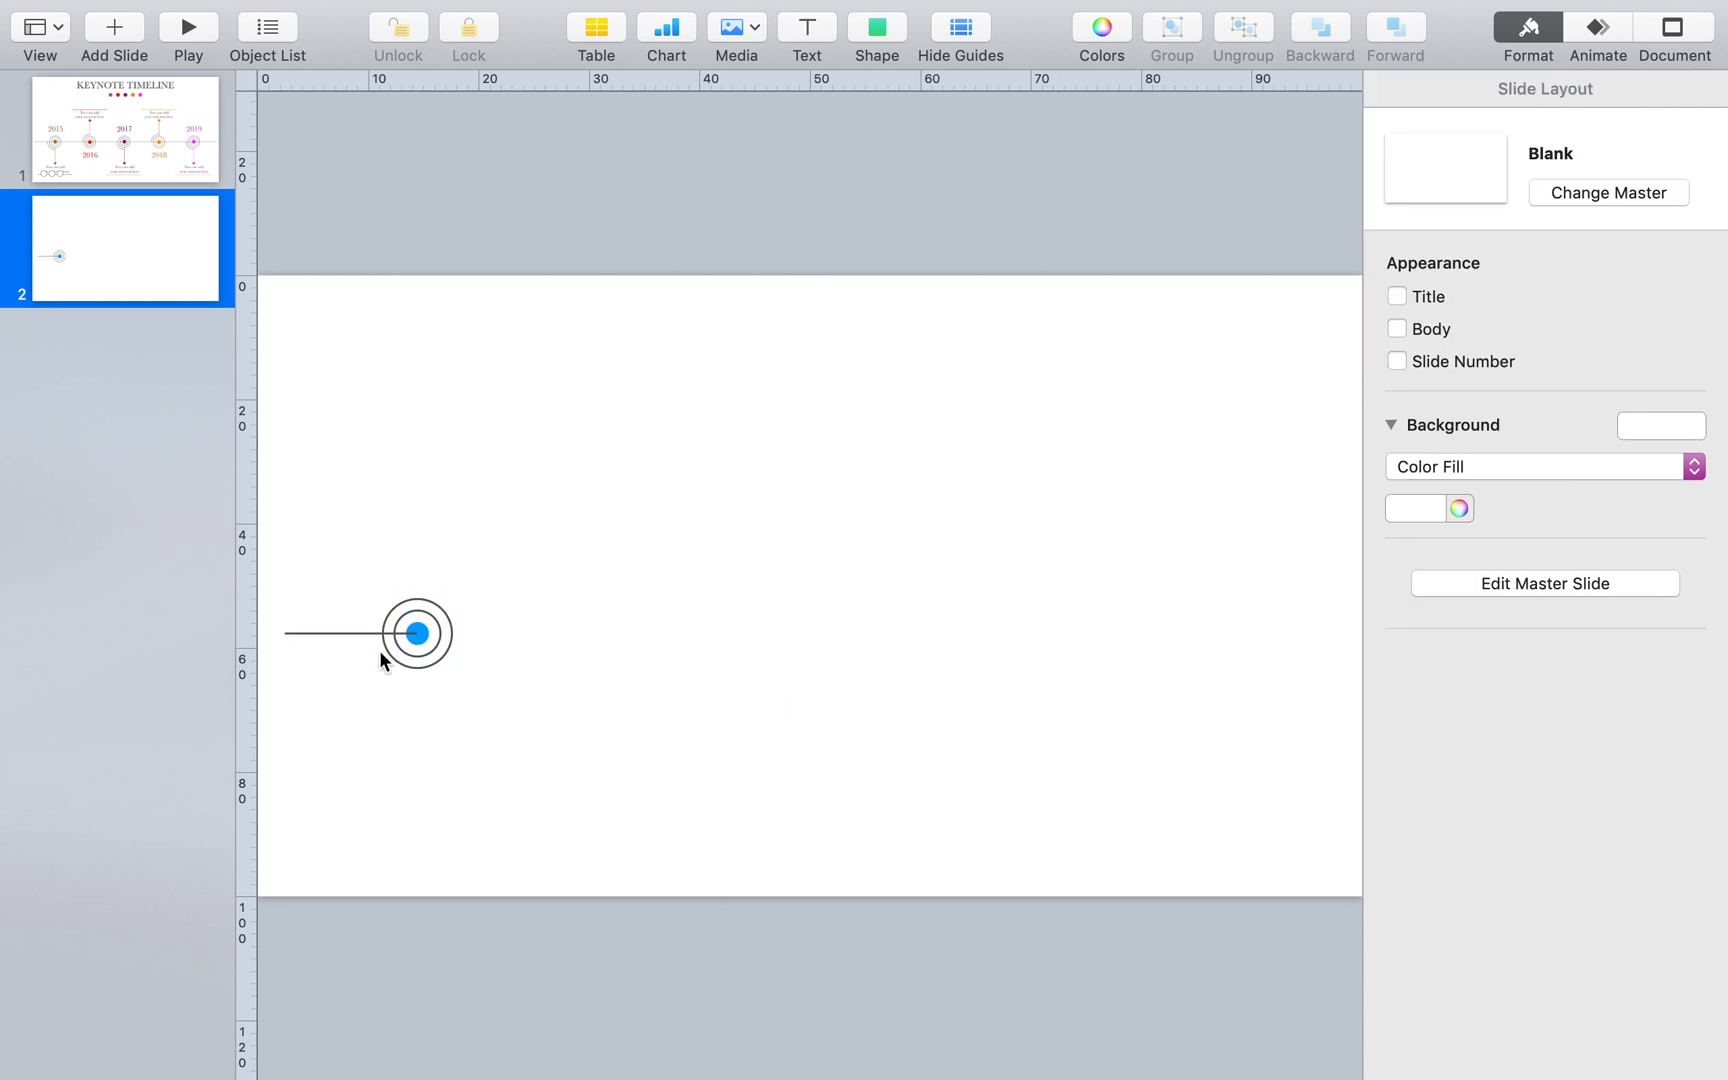
right_click(332, 634)
click(489, 545)
Move the circles and line to the slide's left edge and place a vertical copy of the line beneath the rings
drag(526, 709, 231, 563)
drag(423, 628, 392, 761)
click(512, 664)
click(536, 837)
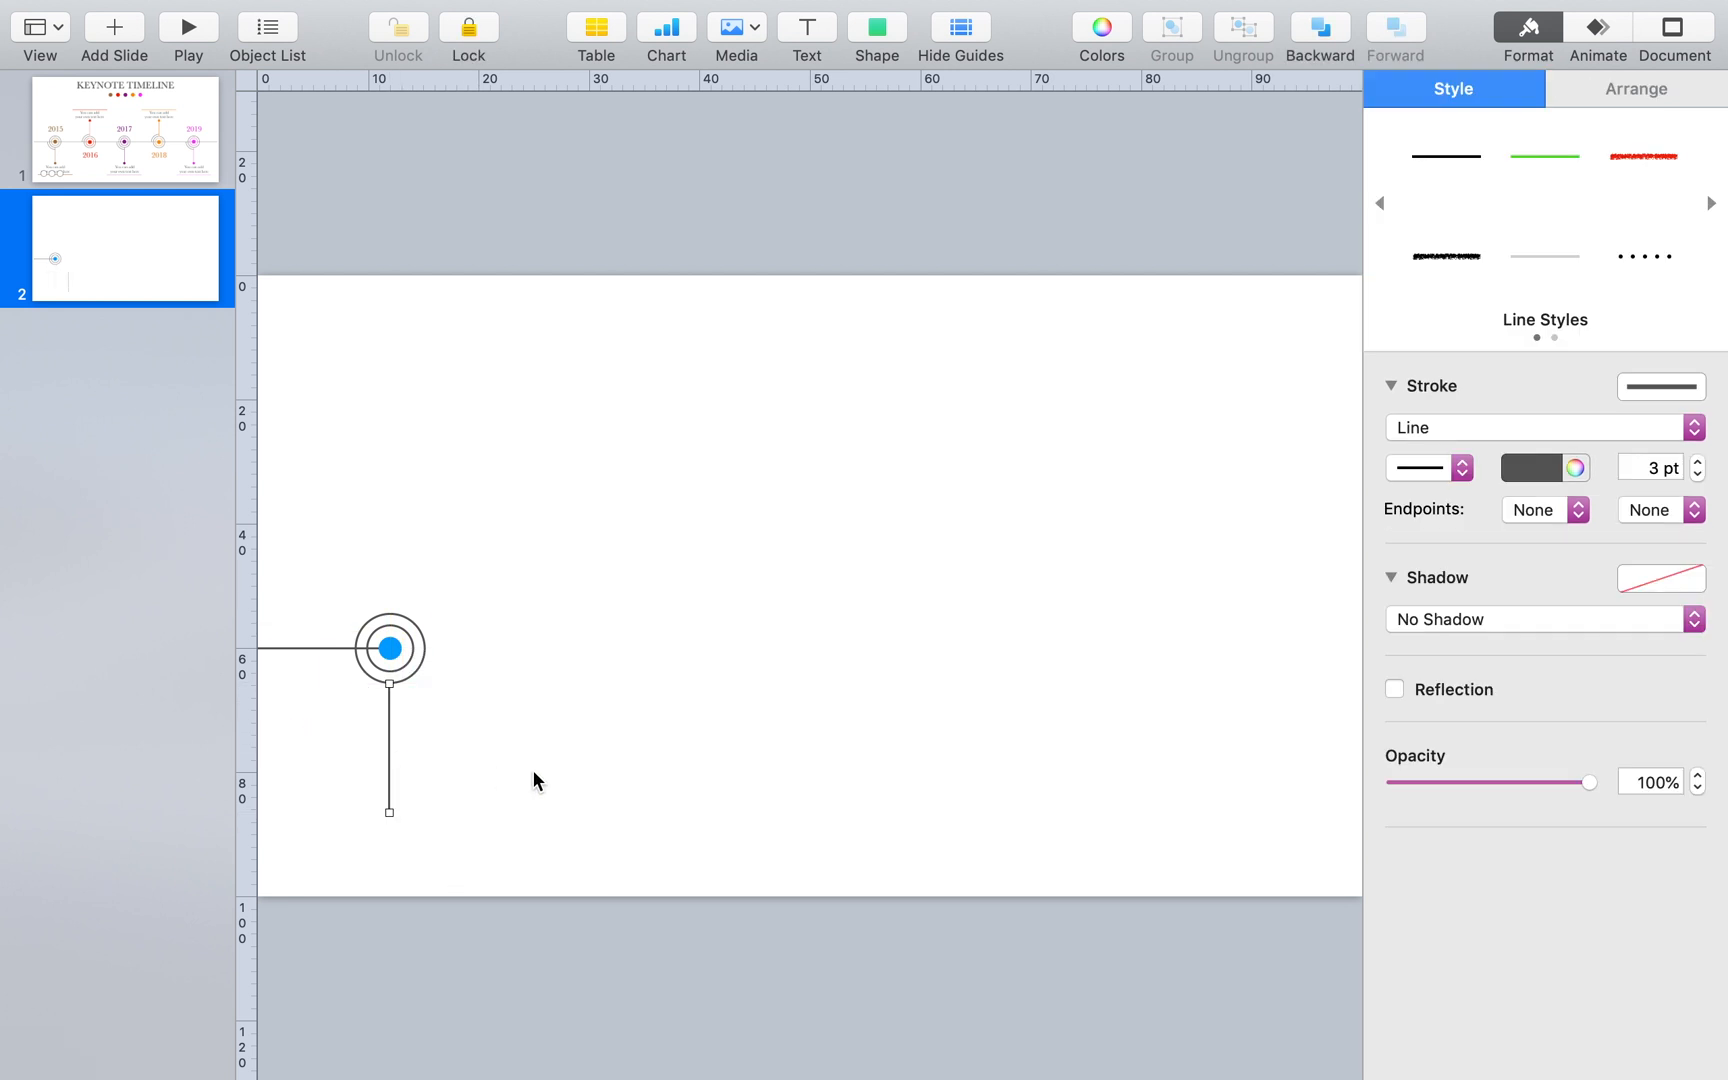
Select the circles with the vertical line and align their horizontal centres
click(530, 810)
drag(529, 810, 282, 530)
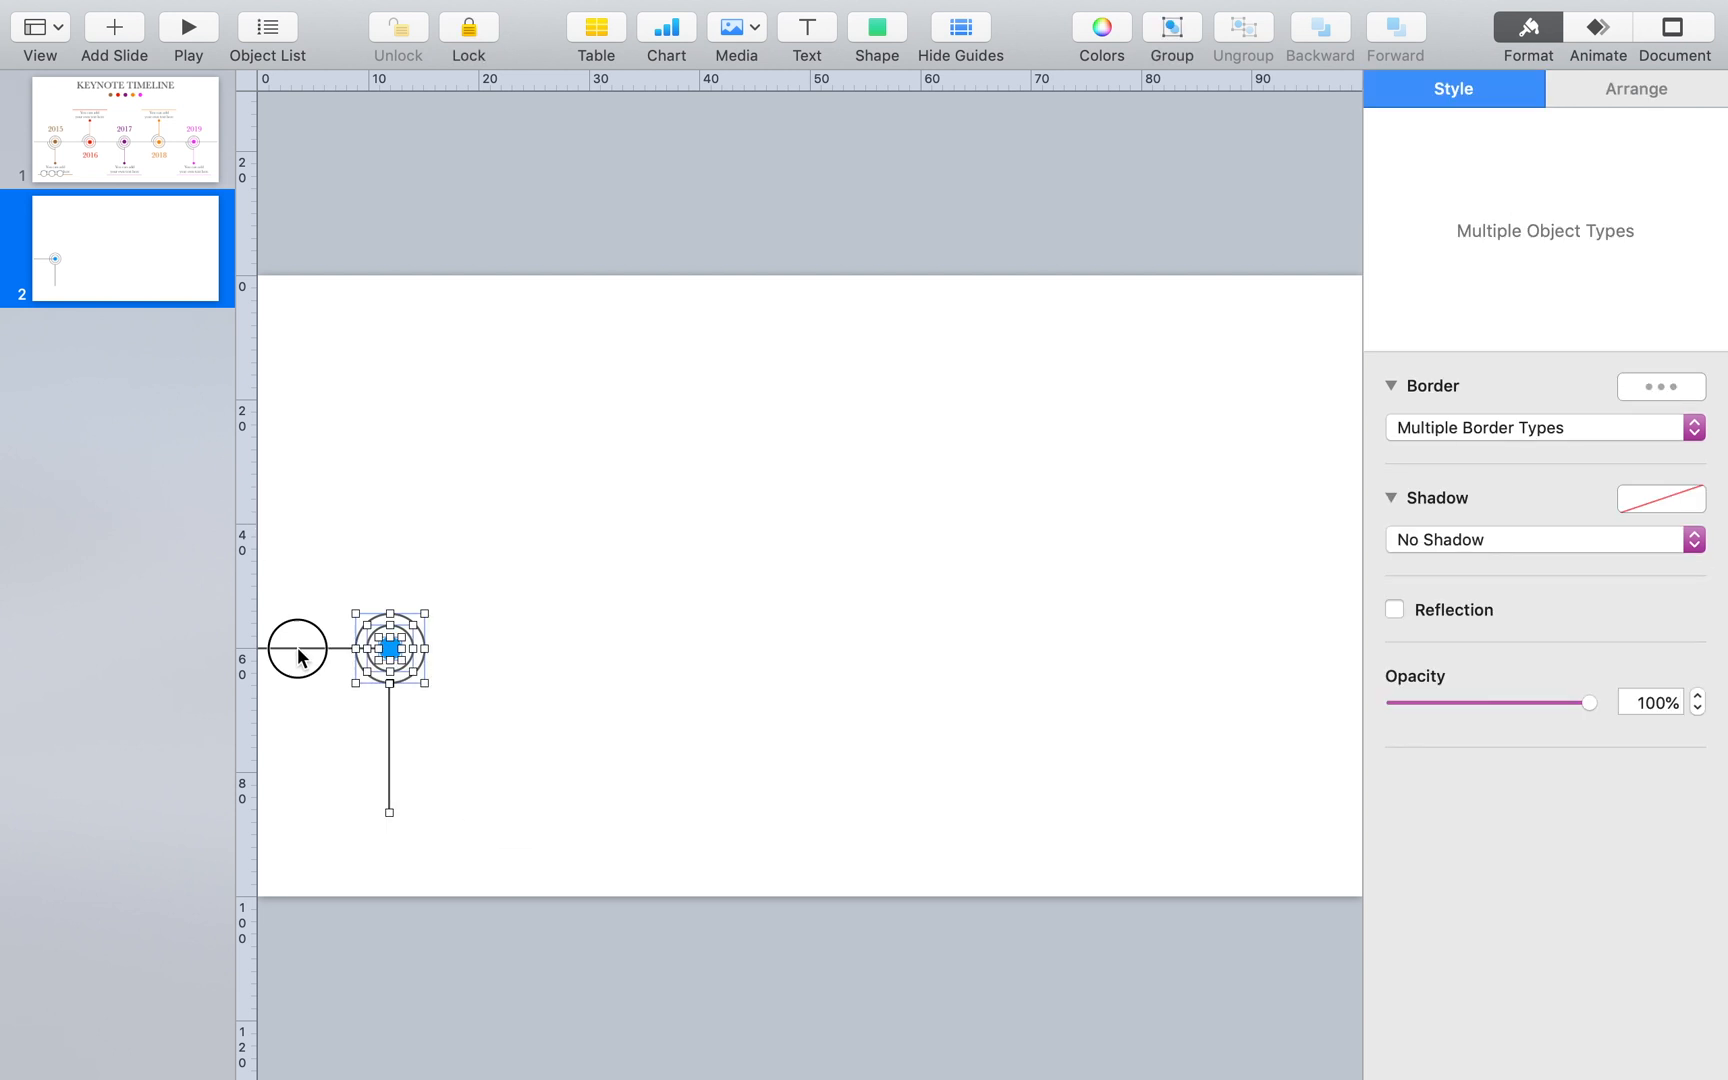
right_click(392, 655)
mouse_move(530, 478)
click(751, 621)
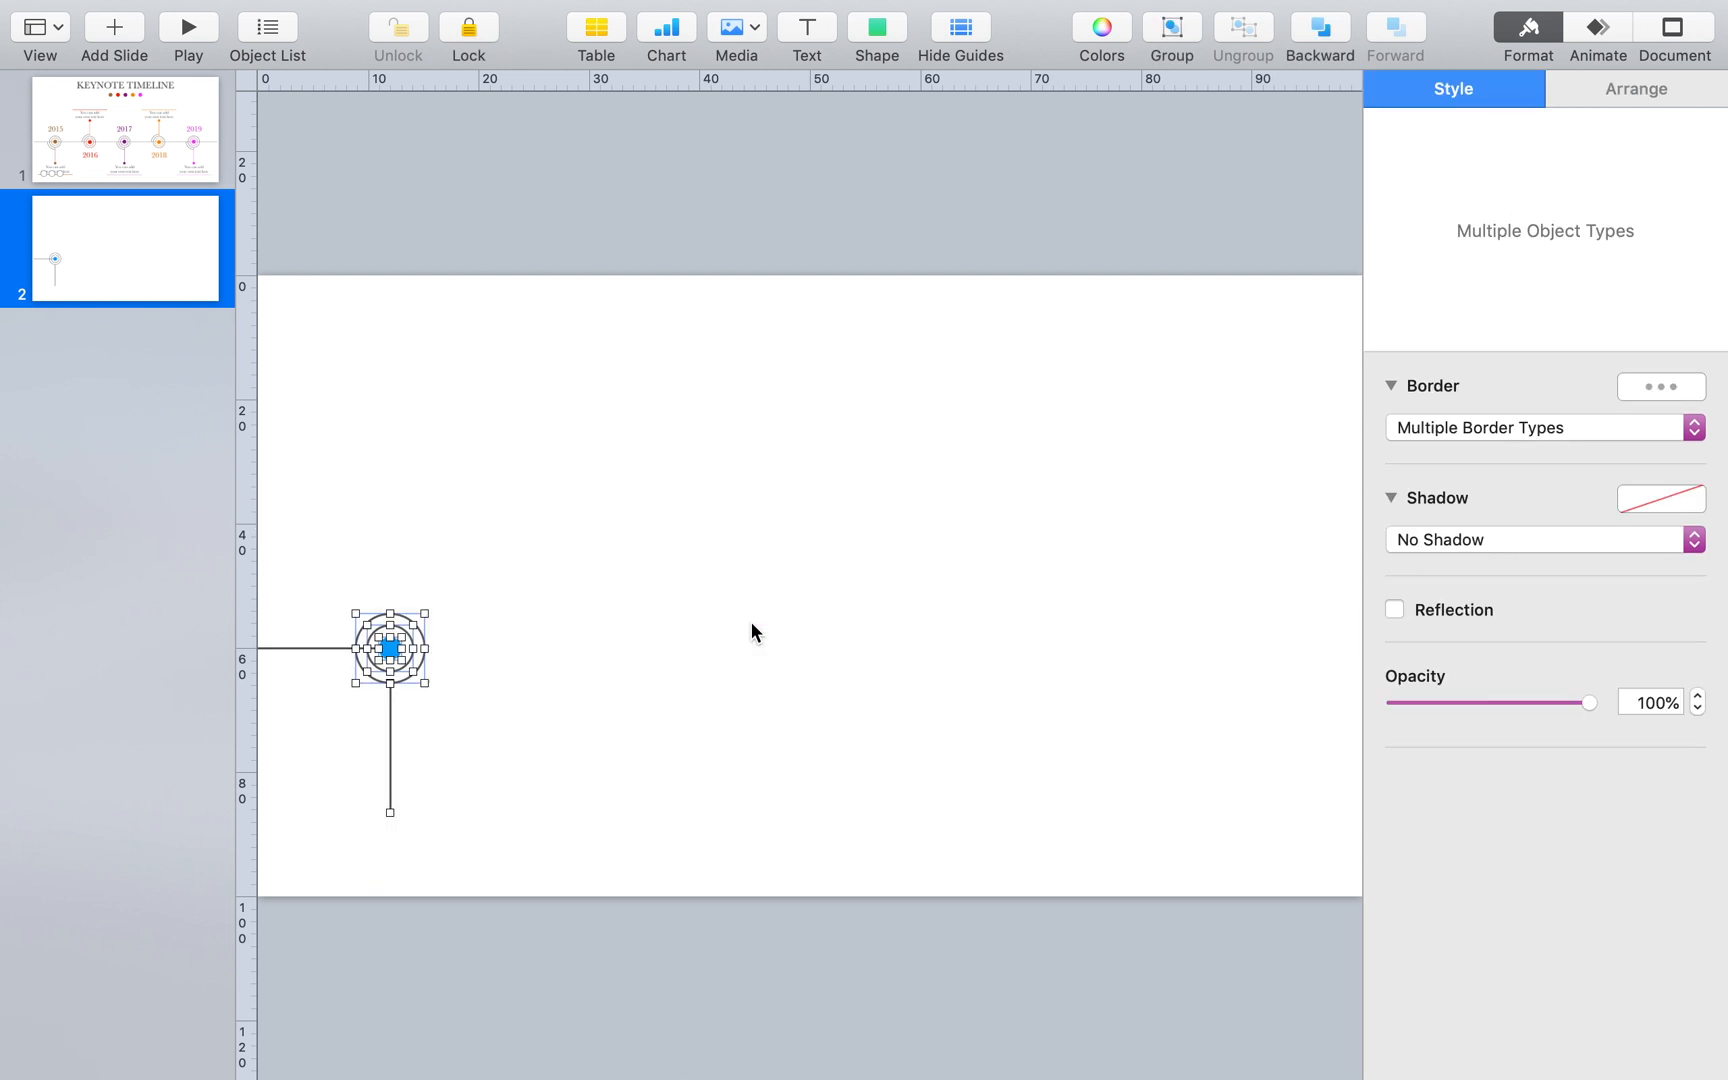
Shorten the vertical line from its lower end
click(622, 784)
click(392, 812)
drag(392, 812, 390, 778)
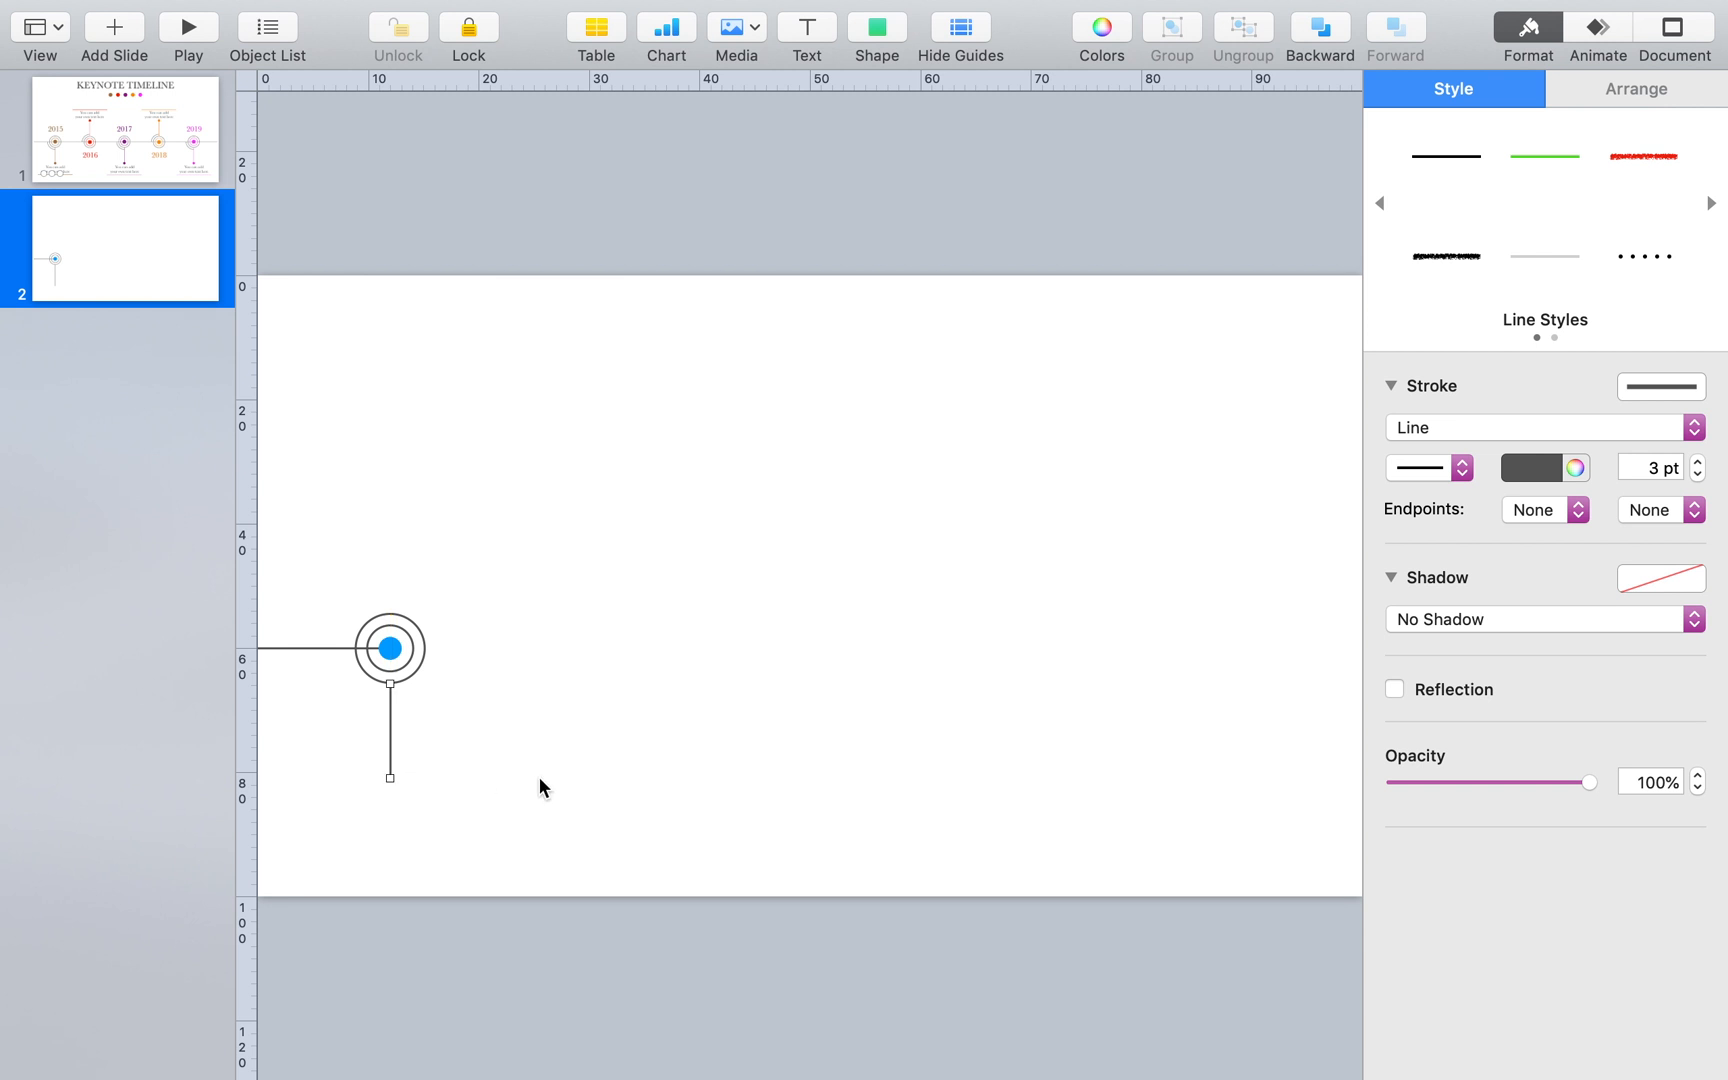
click(540, 780)
Duplicate the blue dot, resize the copy to 20 pt, and place it on the vertical line's lower end
click(389, 645)
drag(390, 643, 513, 666)
click(1692, 98)
text(20)
key(Return)
drag(510, 673, 392, 780)
Duplicate the outer ring, set the copy's size to 160 pt, and centre it around the existing rings
click(409, 667)
click(415, 676)
drag(415, 676, 514, 678)
click(1497, 310)
text(160)
key(Return)
drag(525, 700, 415, 688)
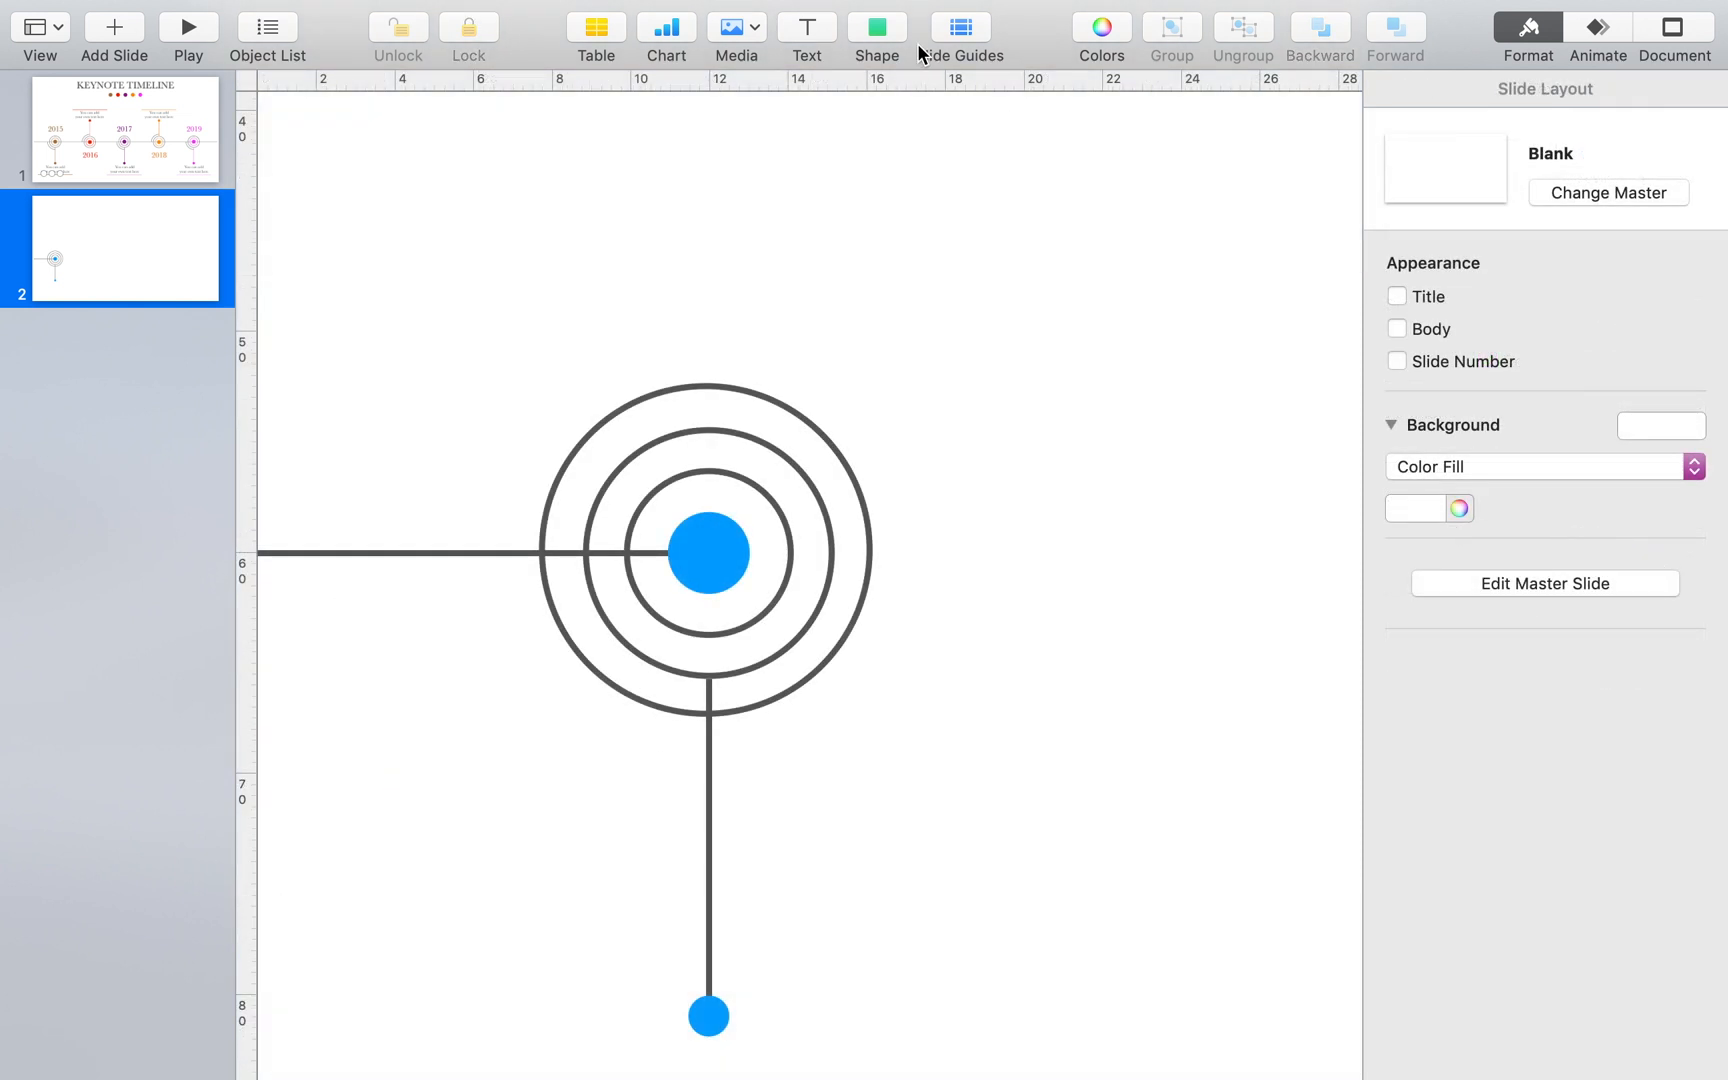
Draw an open curve with the Pen tracing the lower-left quarter of the 160 pt ring
click(877, 30)
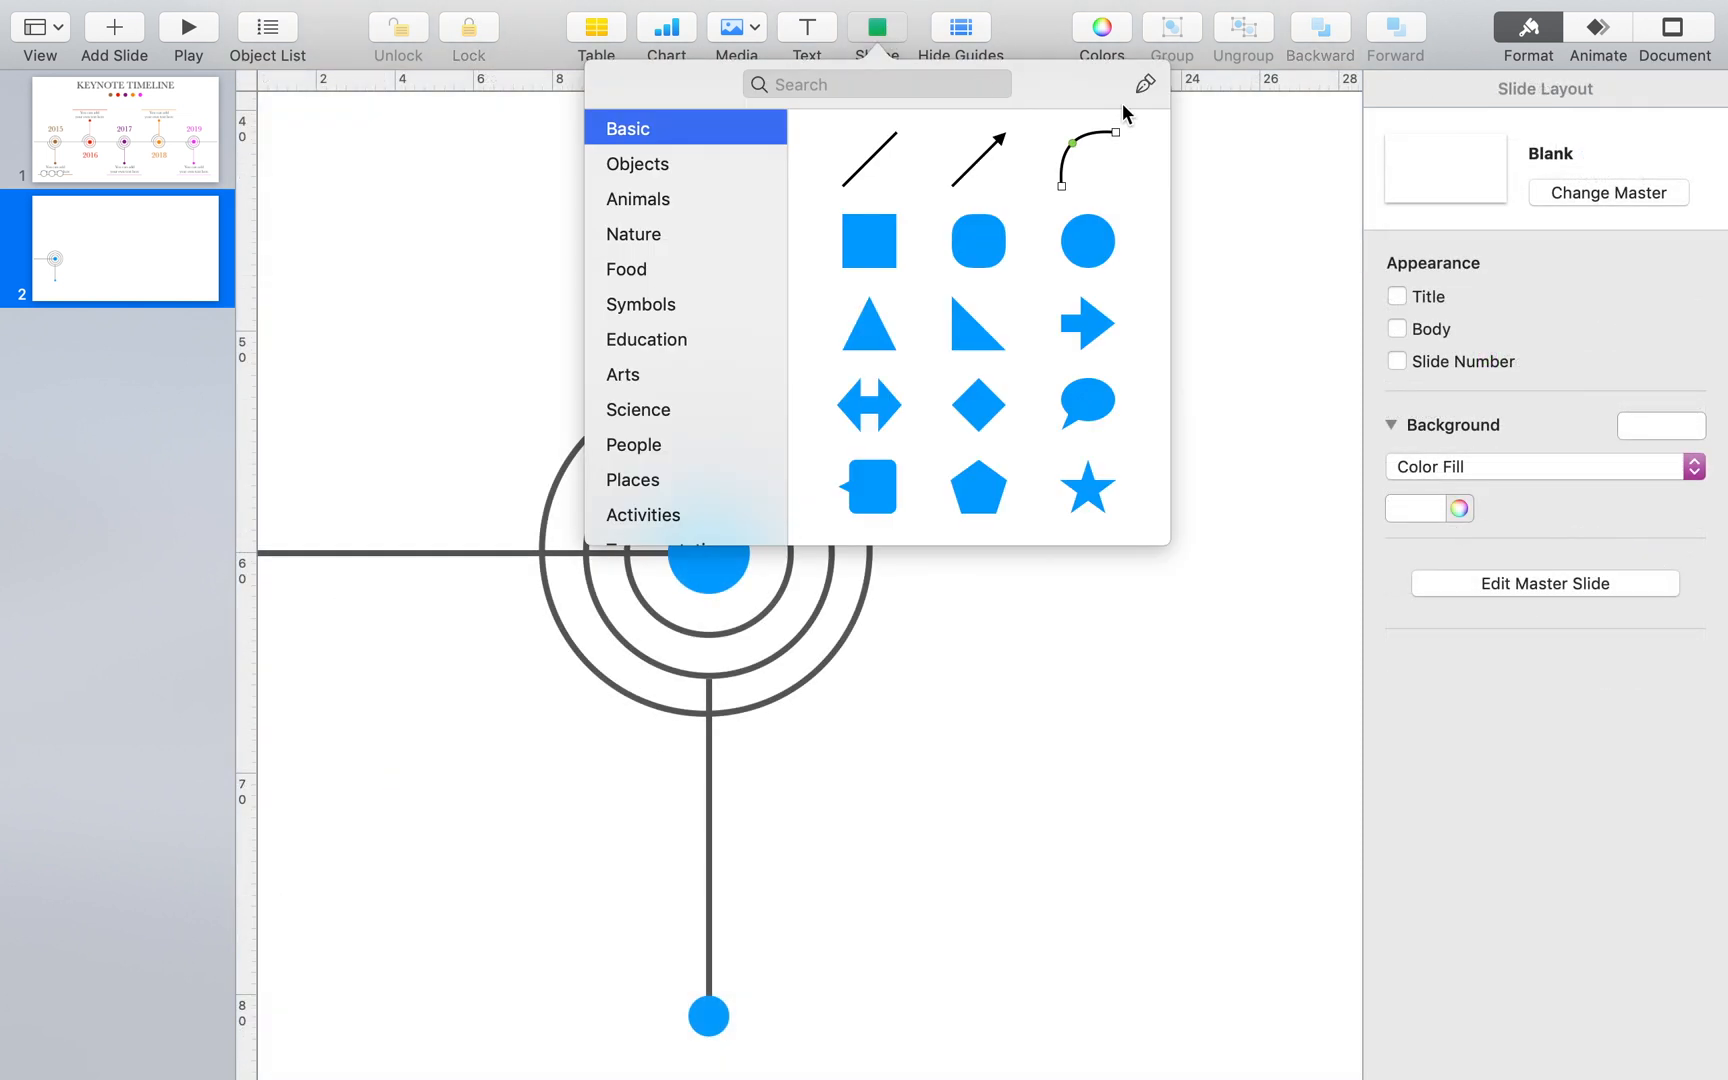
click(1142, 77)
click(542, 555)
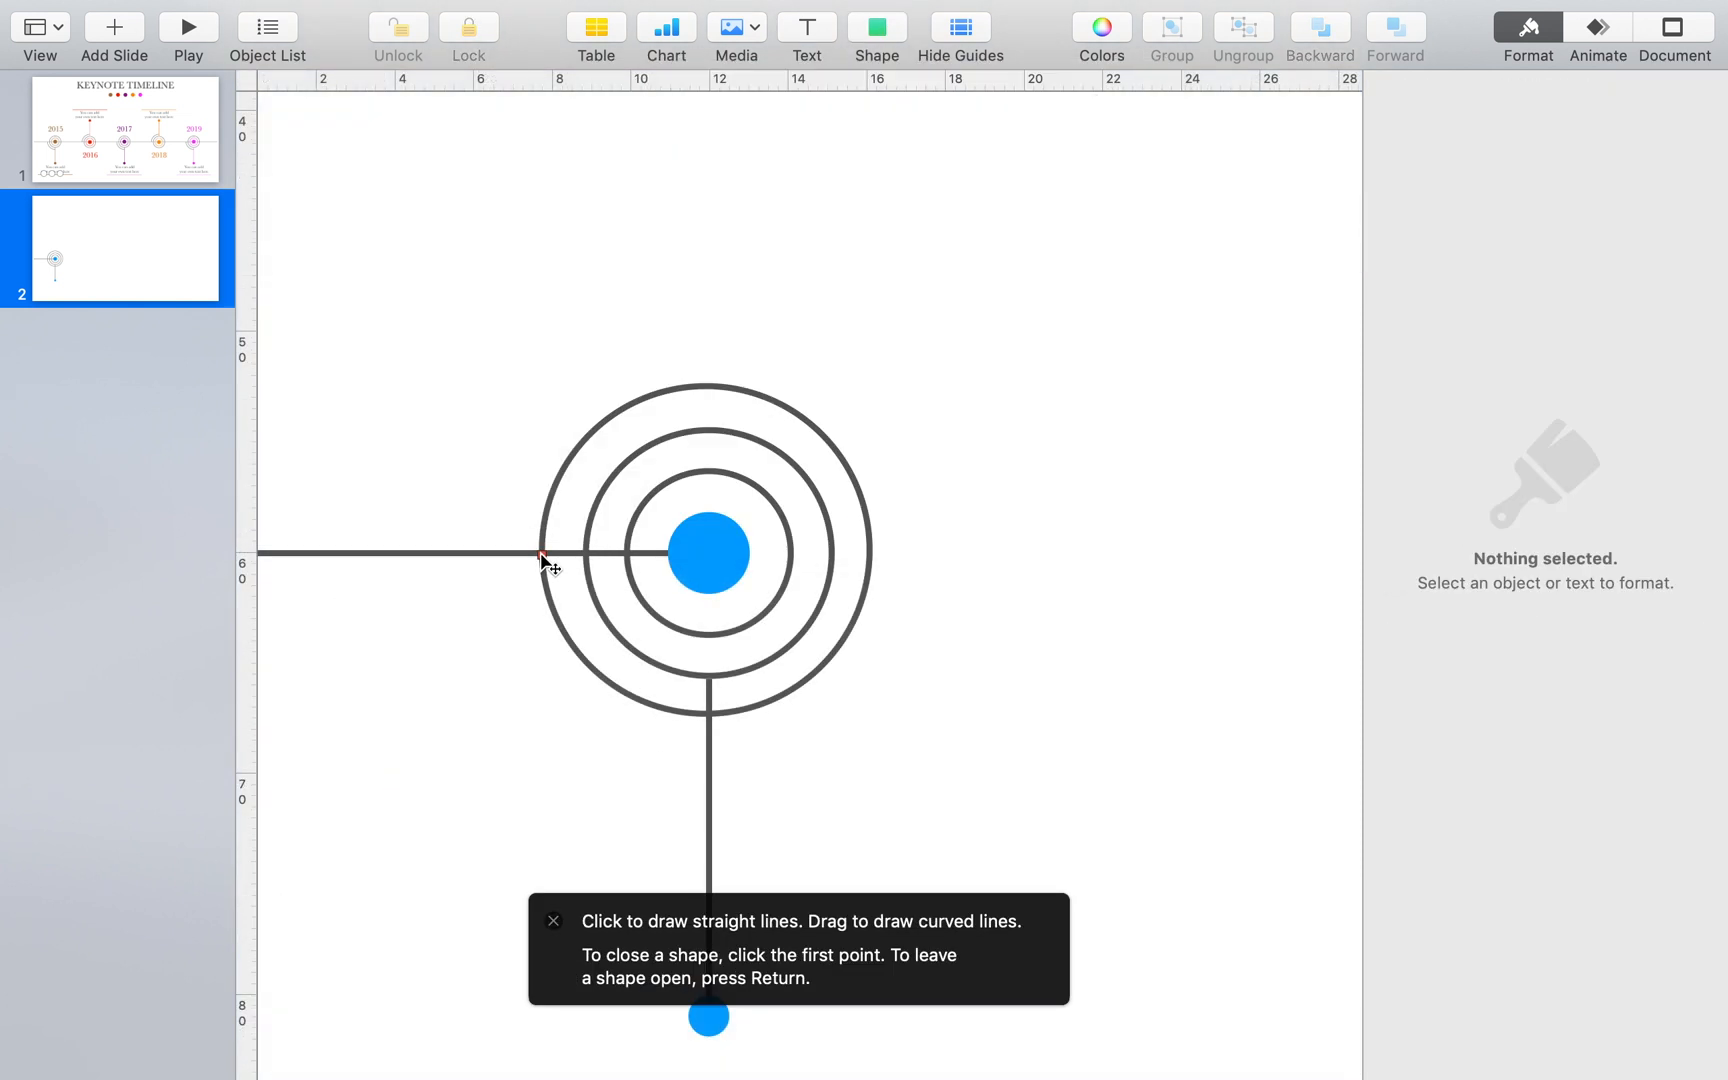
click(710, 716)
key(Return)
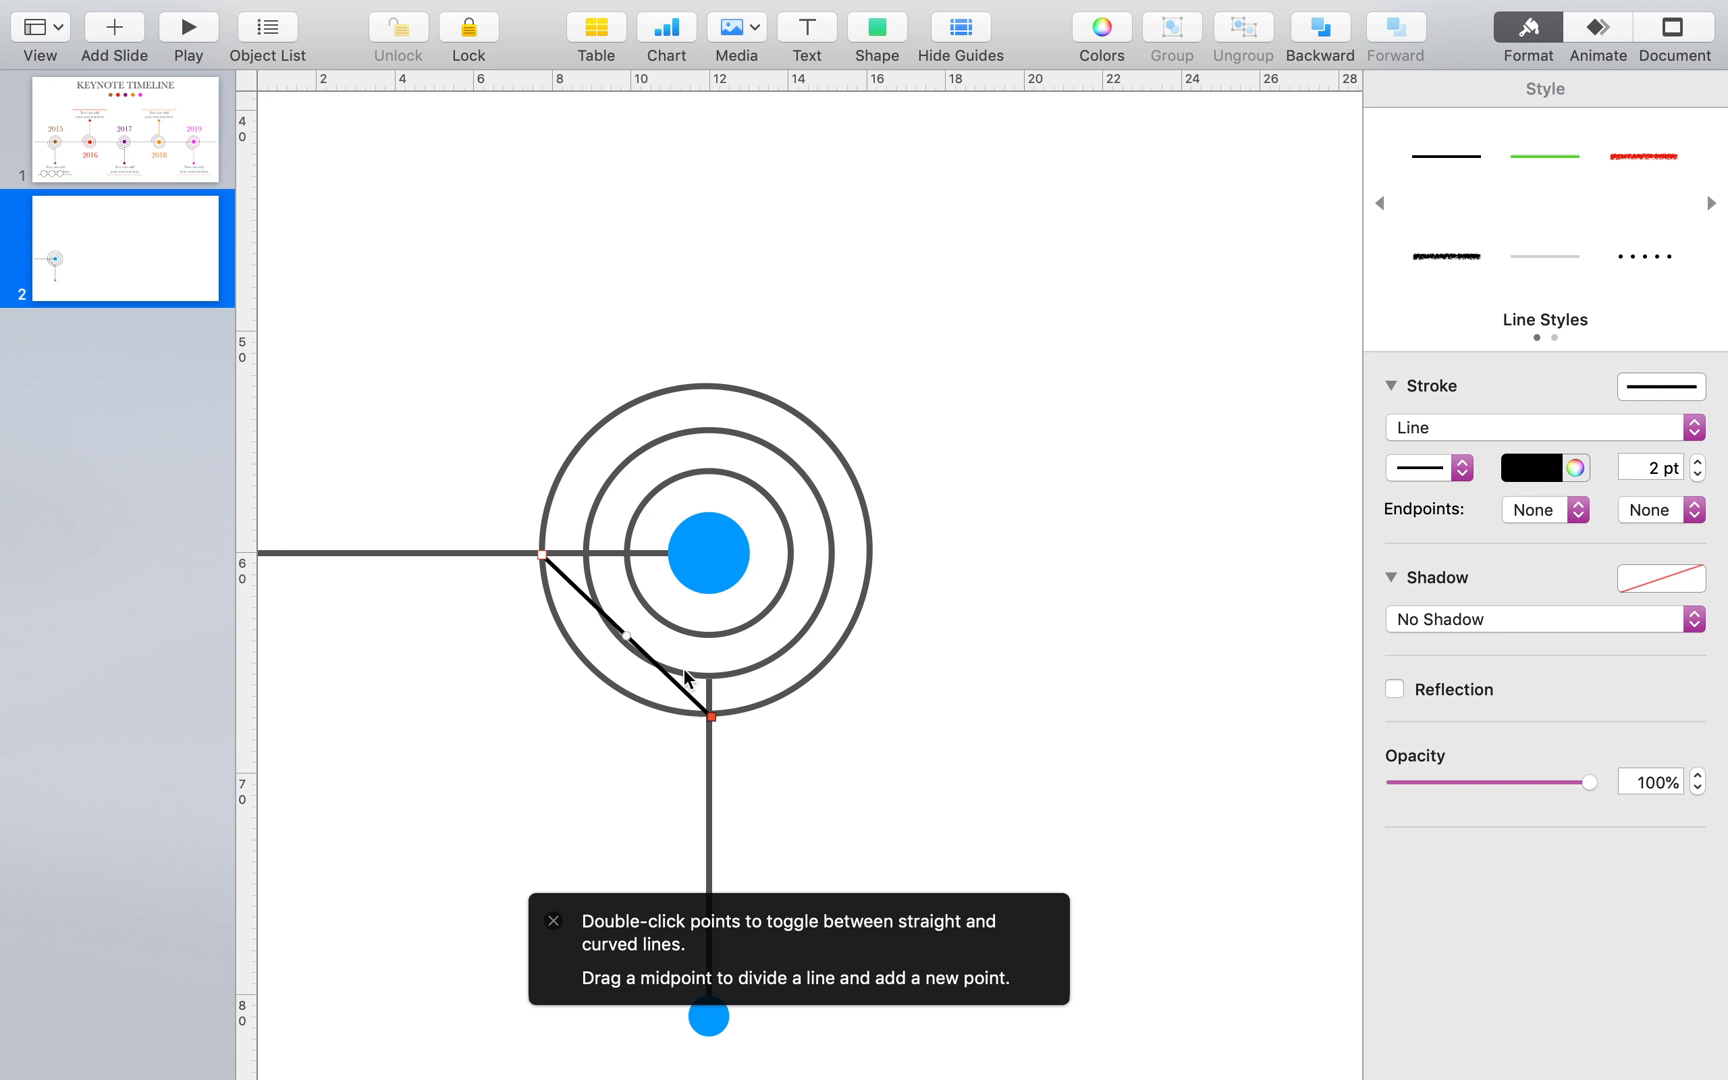
drag(620, 632, 590, 667)
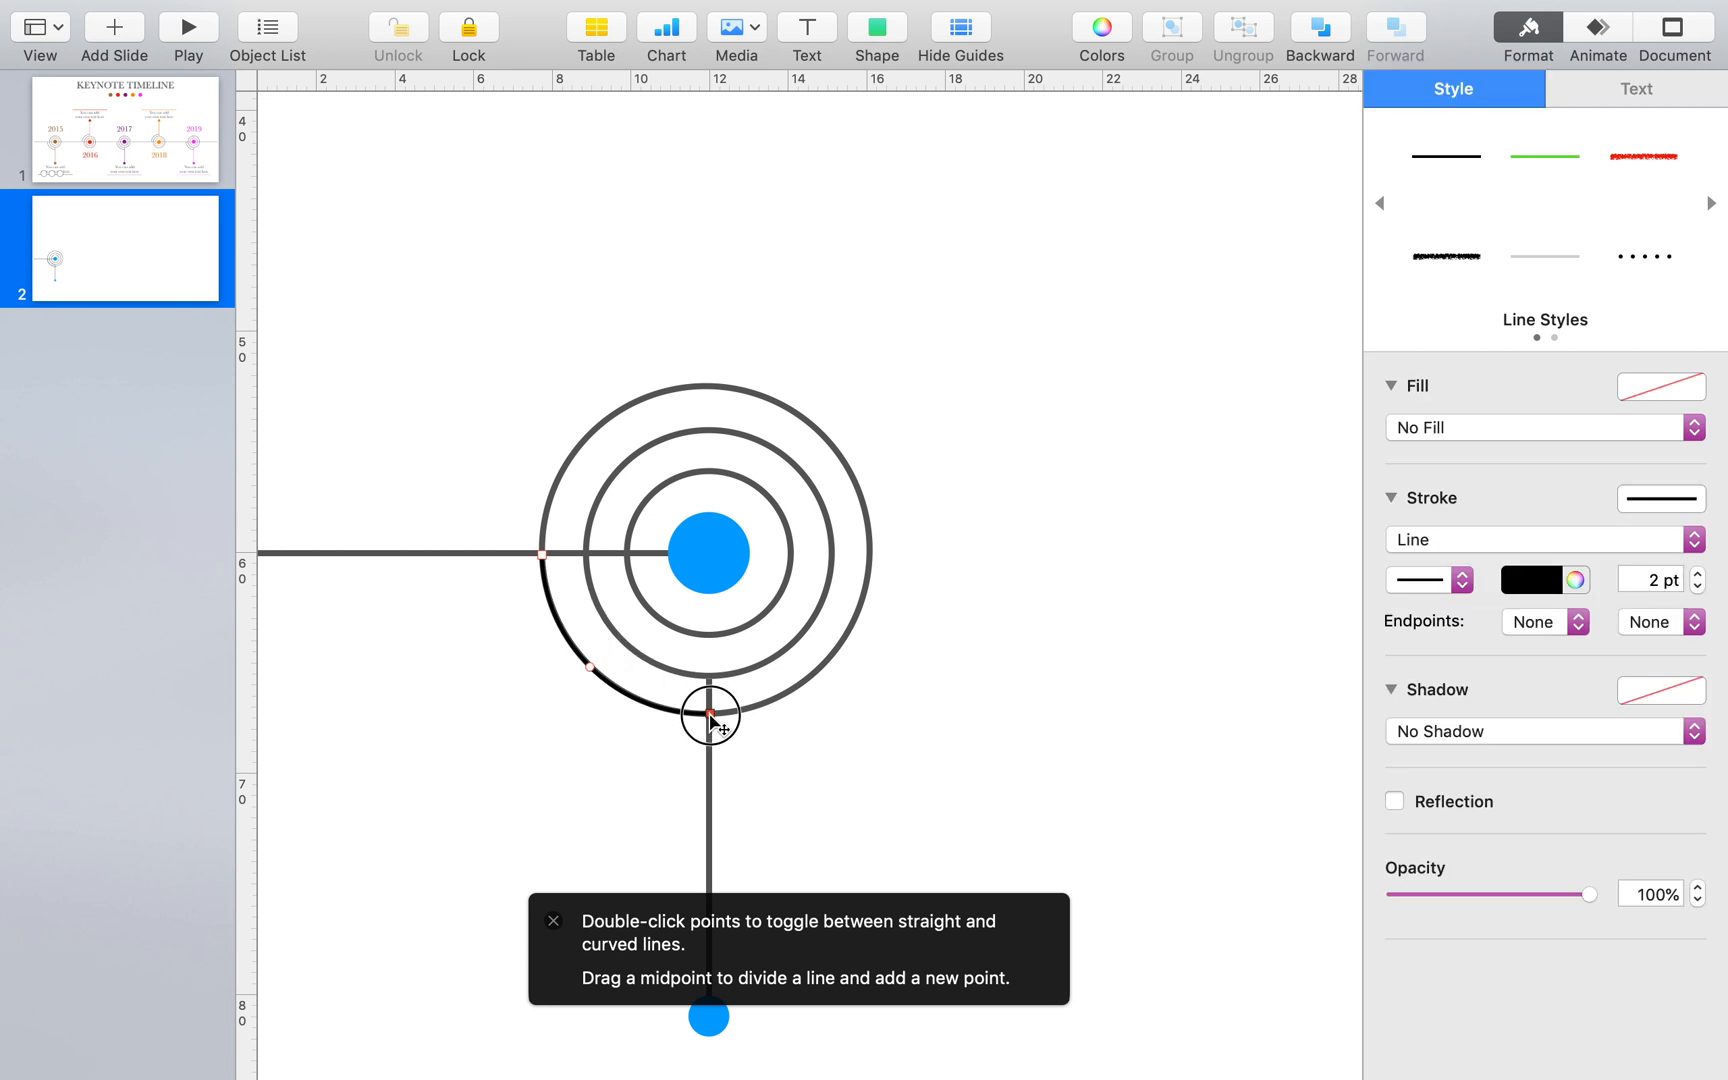
key(Return)
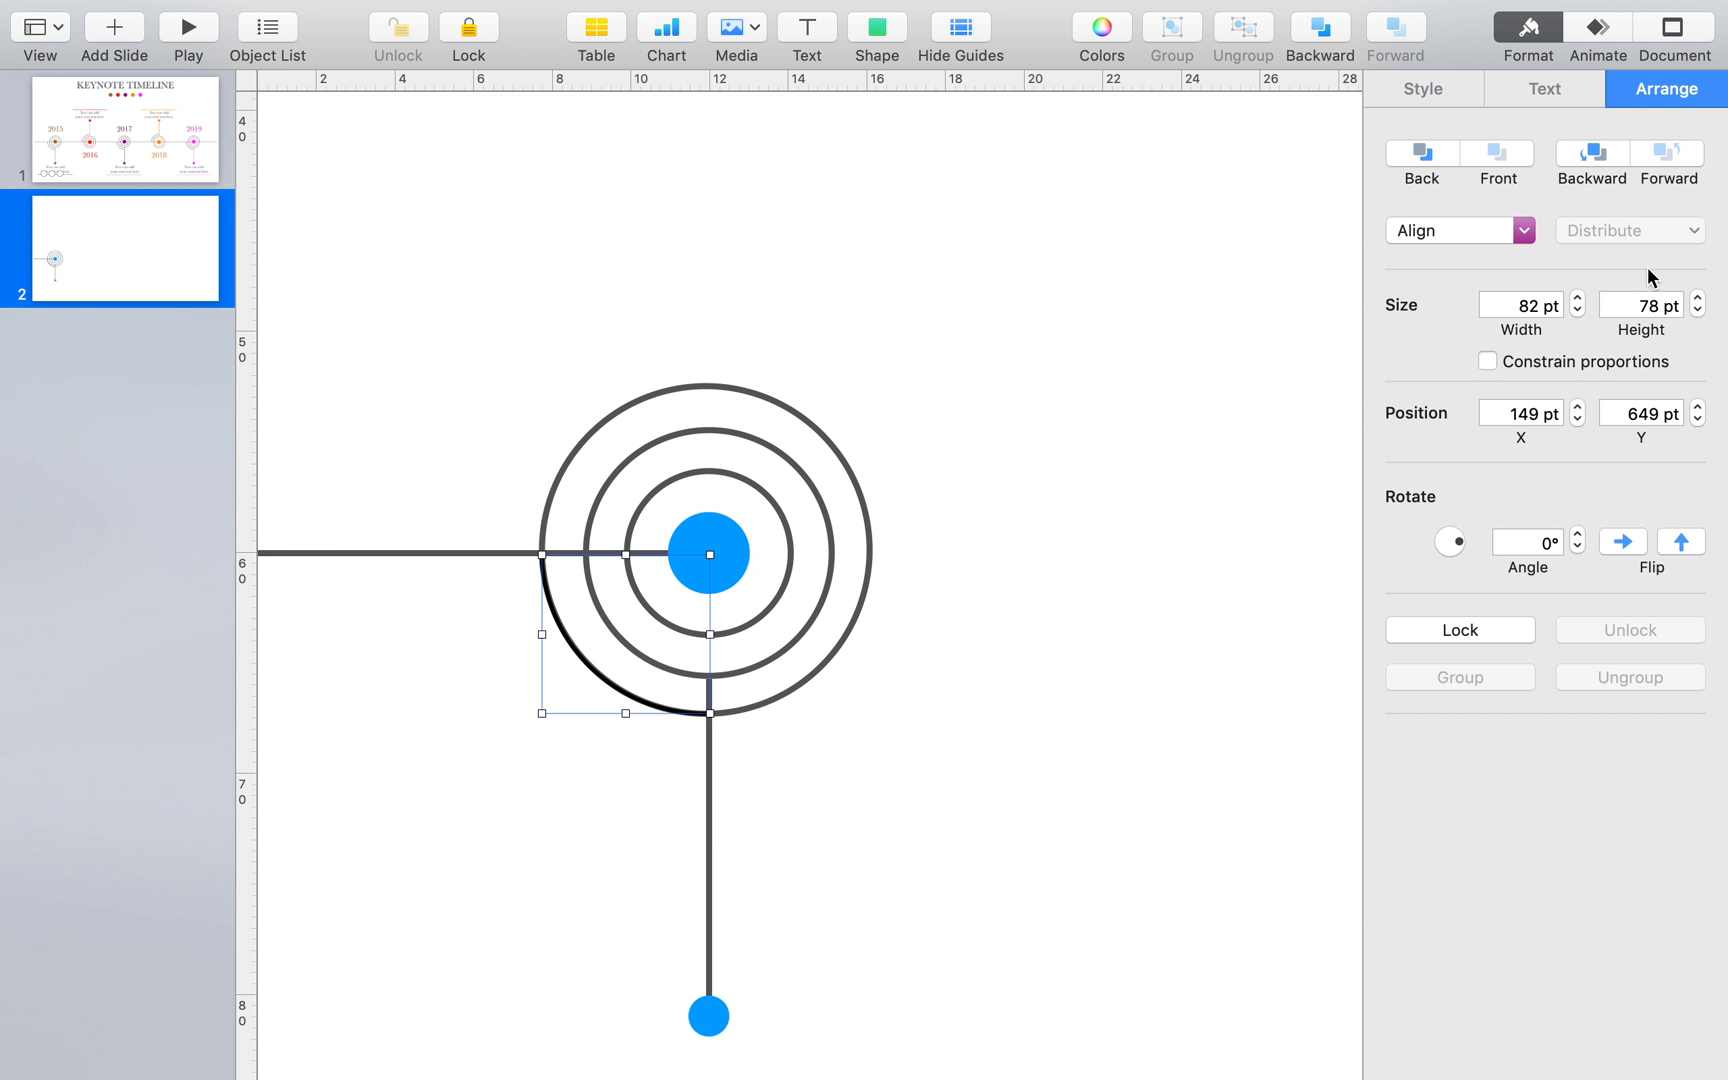
Give the quarter arc a 3 pt dark grey stroke and delete the 160 pt ring used as its guide
click(1455, 96)
click(1698, 573)
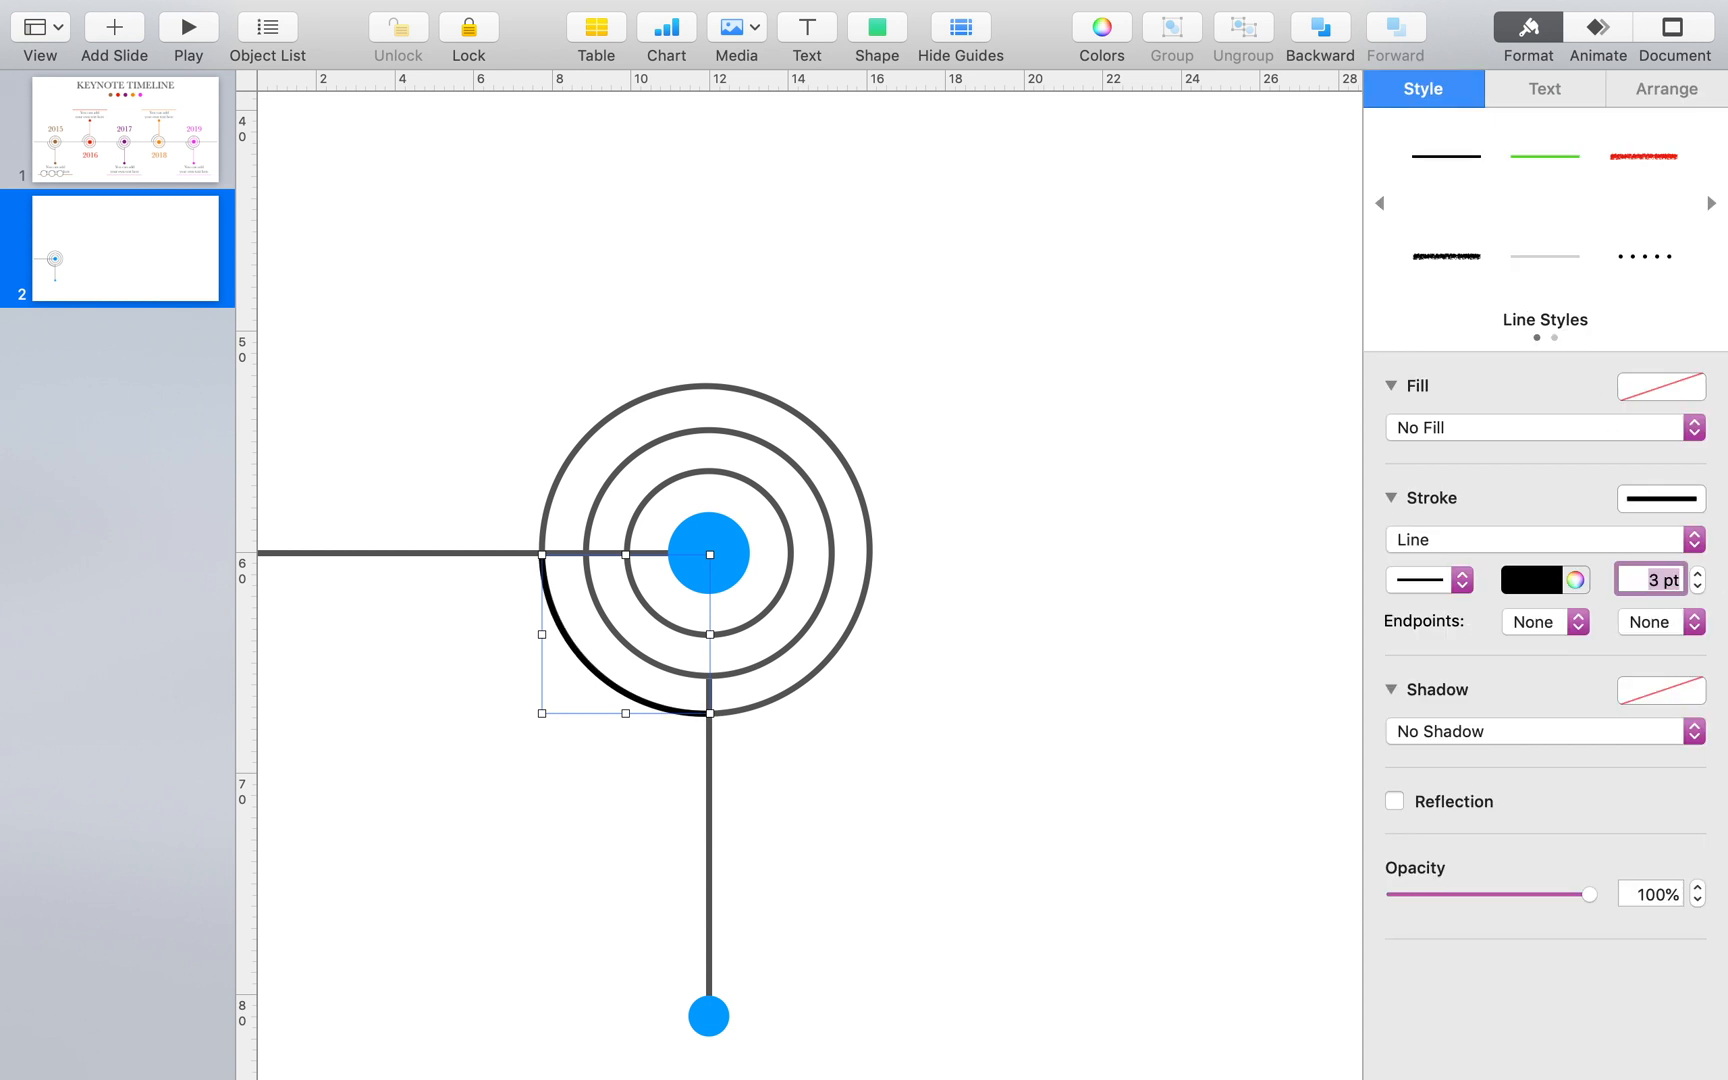
click(1548, 588)
click(1574, 737)
click(1116, 571)
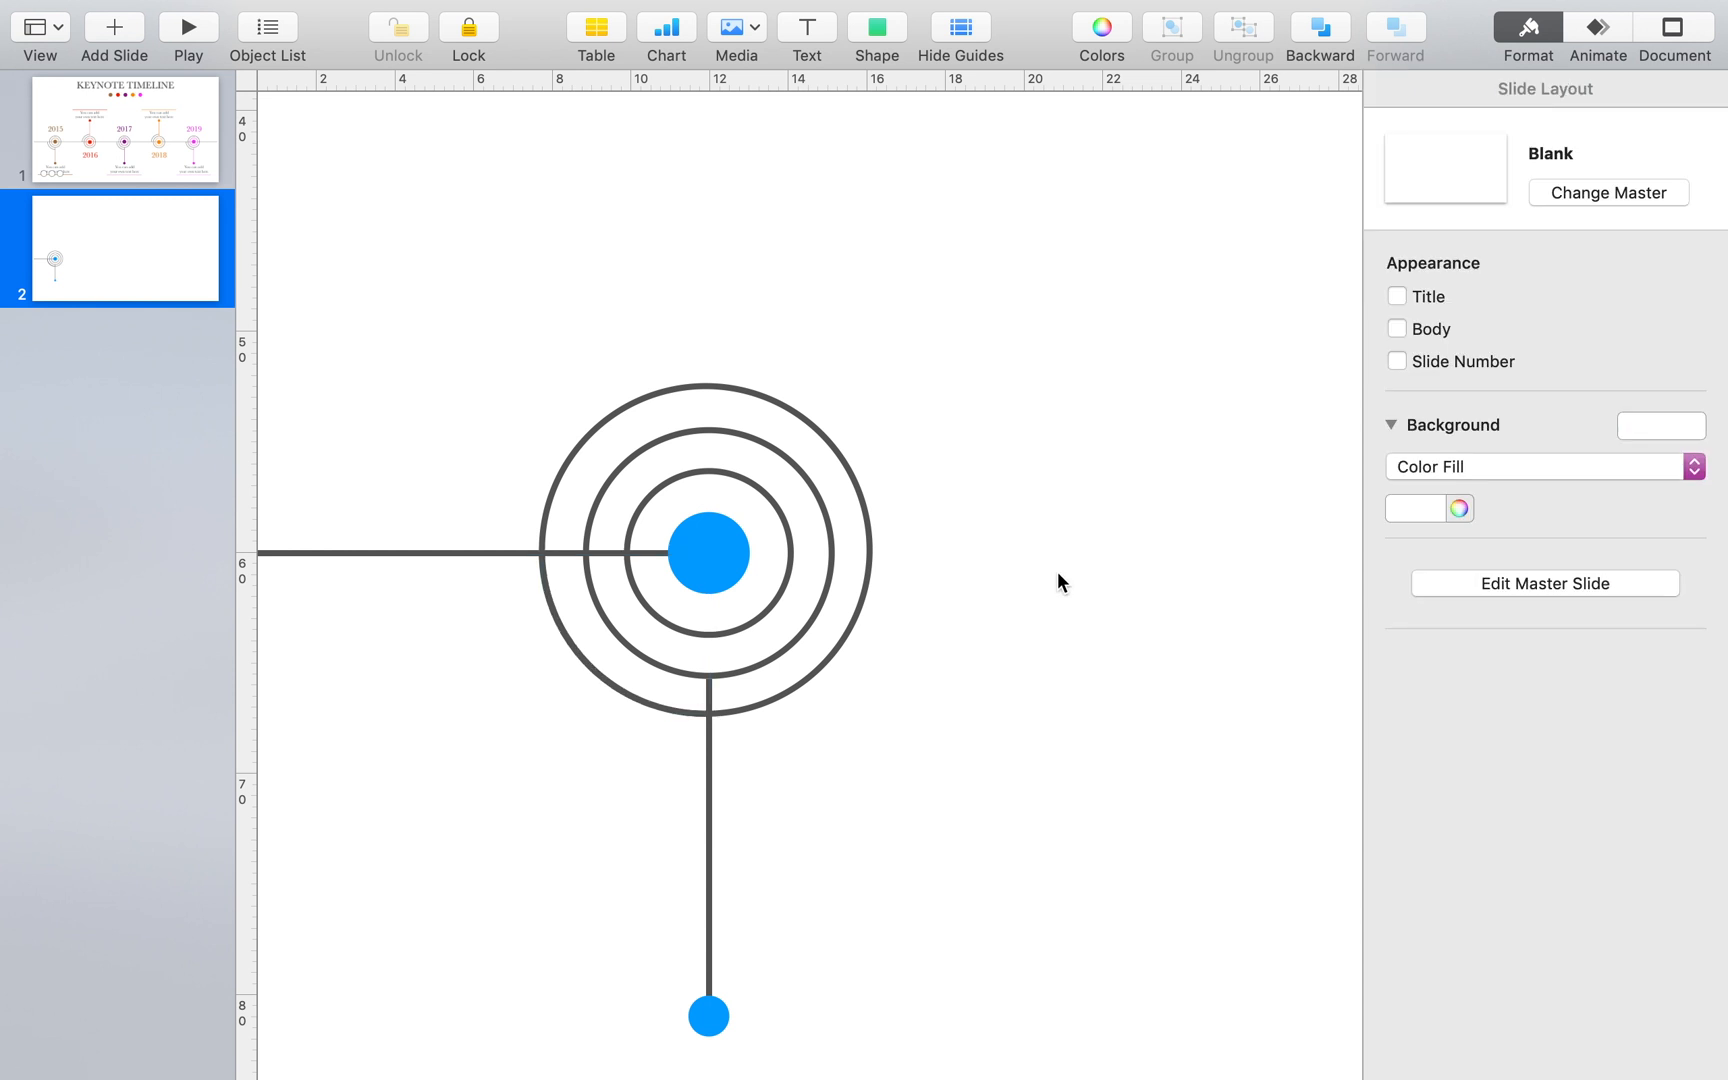
click(868, 600)
key(Delete)
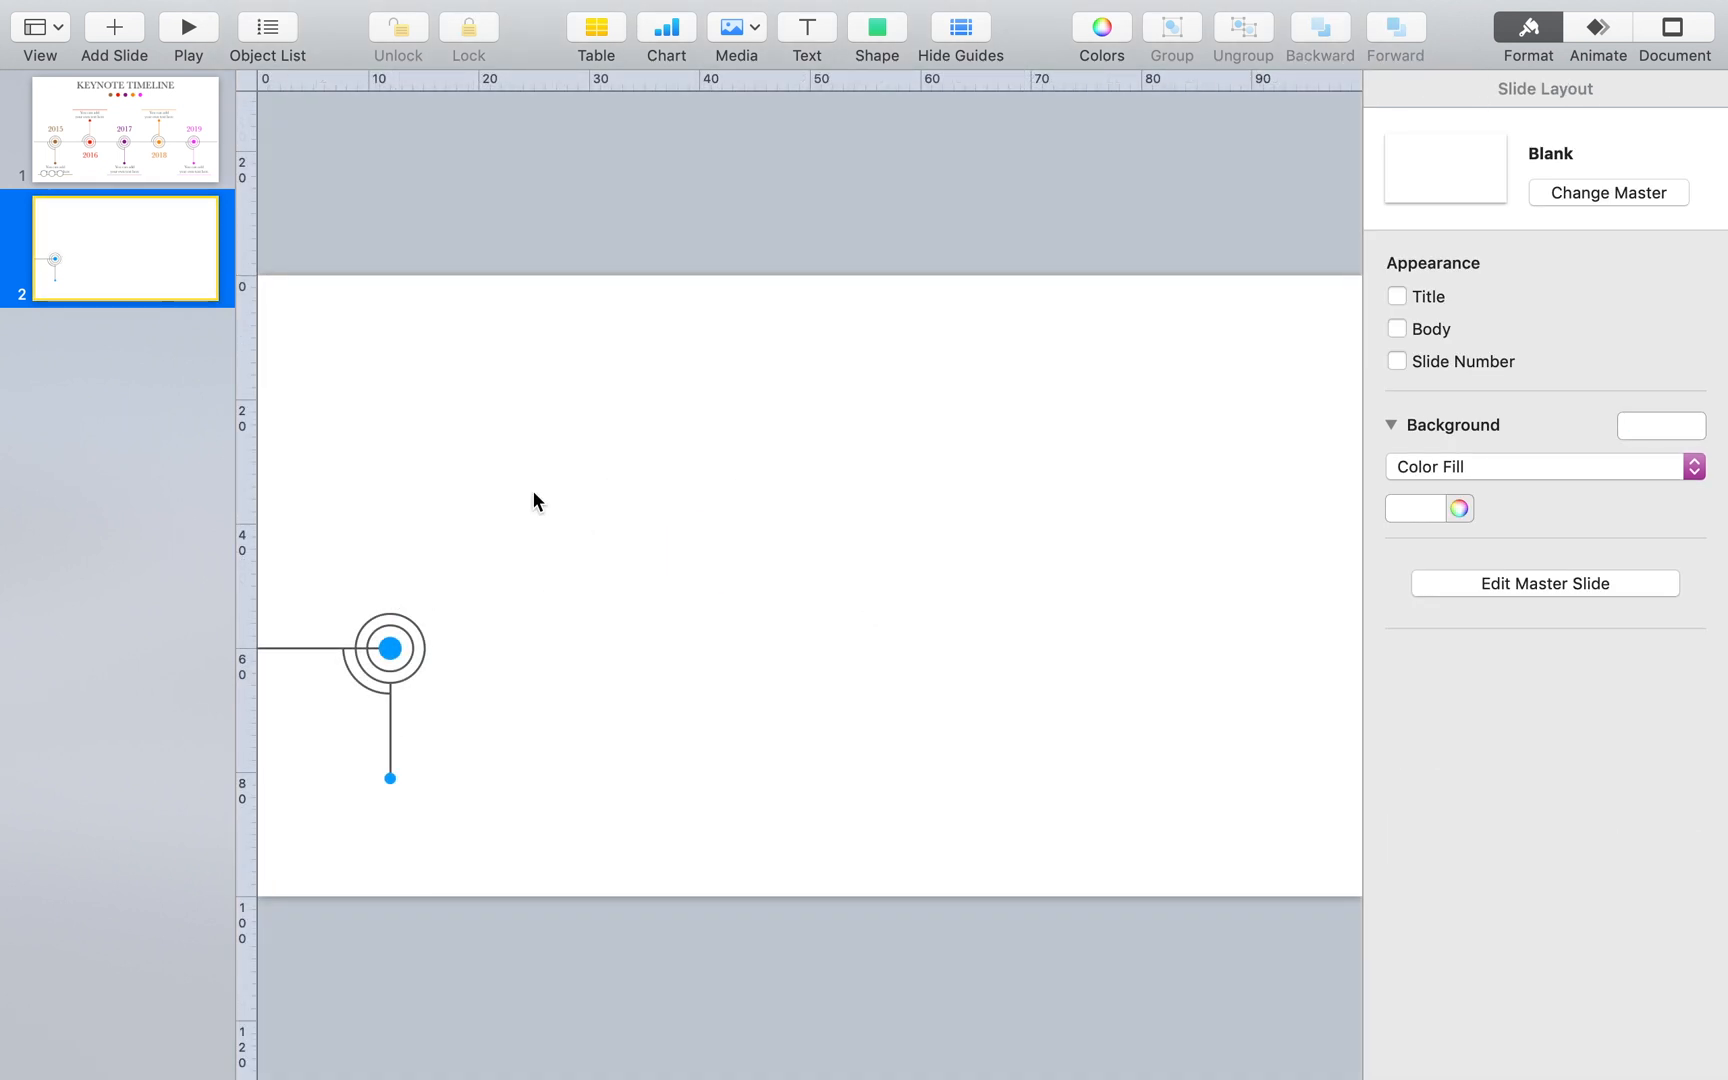
Add a text box reading "2015" to the slide
click(798, 38)
double_click(798, 598)
key(BackSpace)
text(2015)
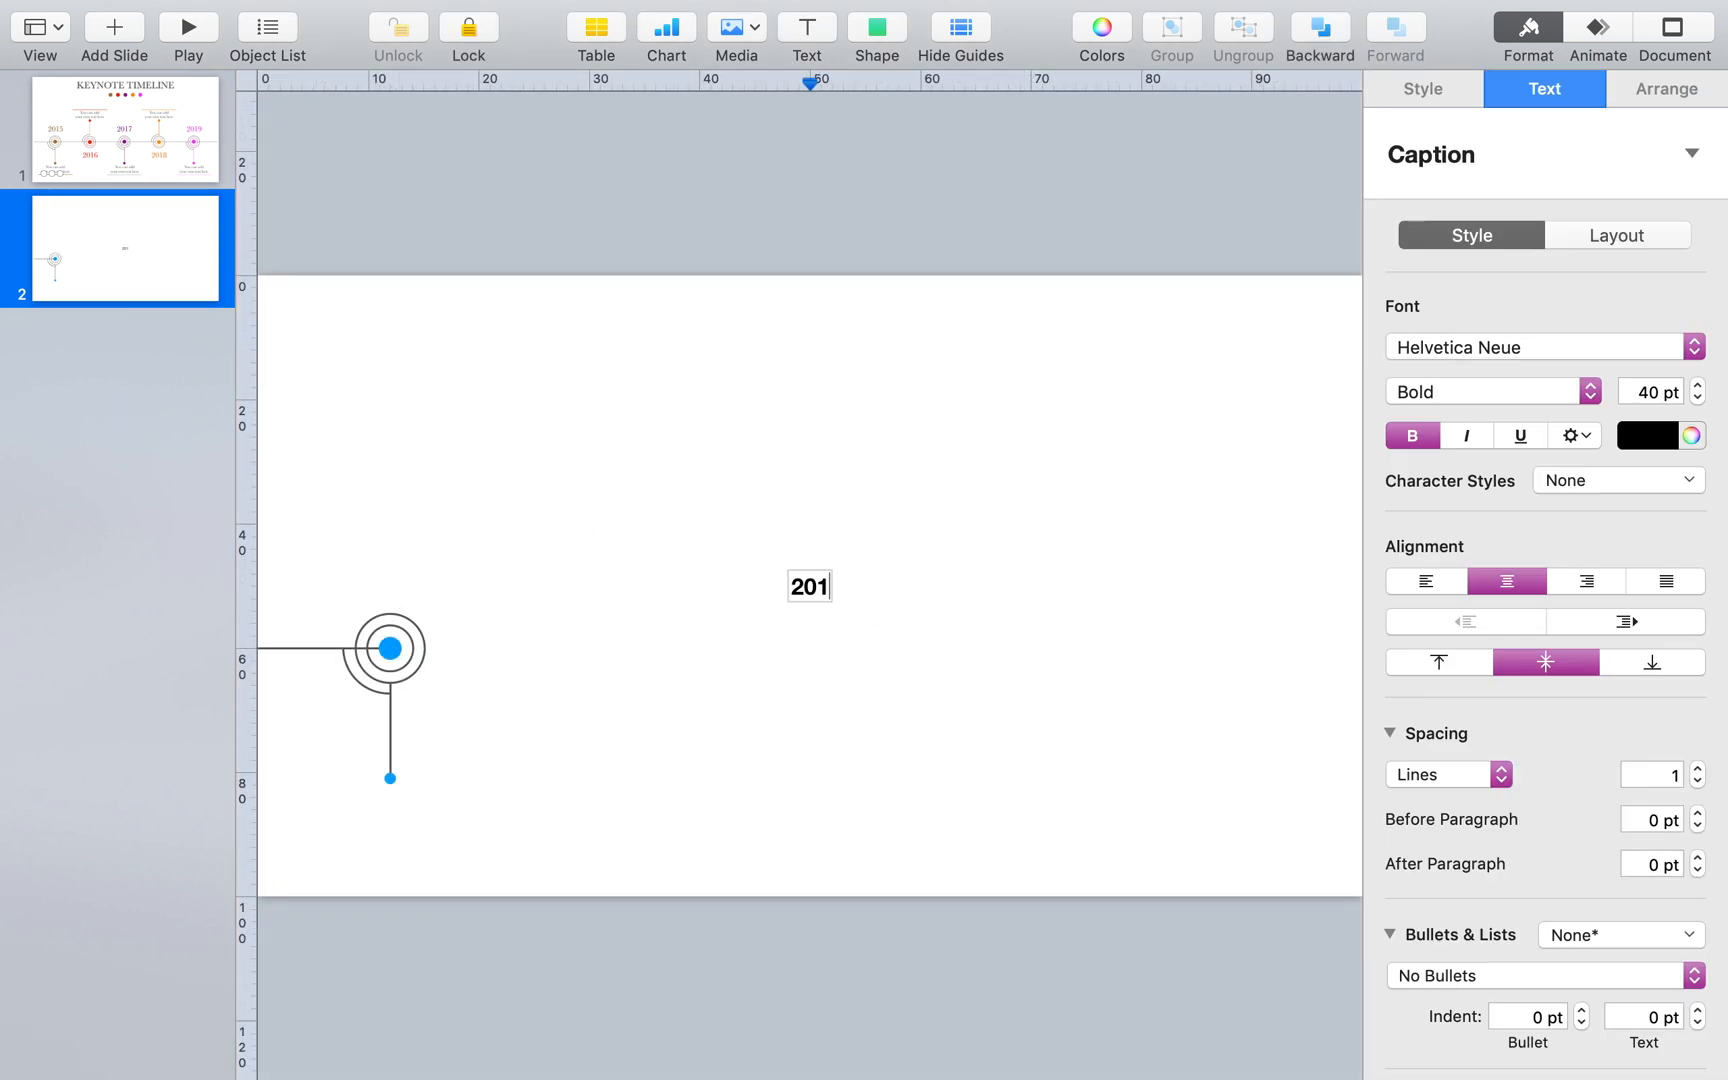
Format the 2015 text in Baskerville Regular at 80 pt
double_click(821, 590)
click(1573, 353)
scroll(1543, 251, up, 10)
click(1520, 62)
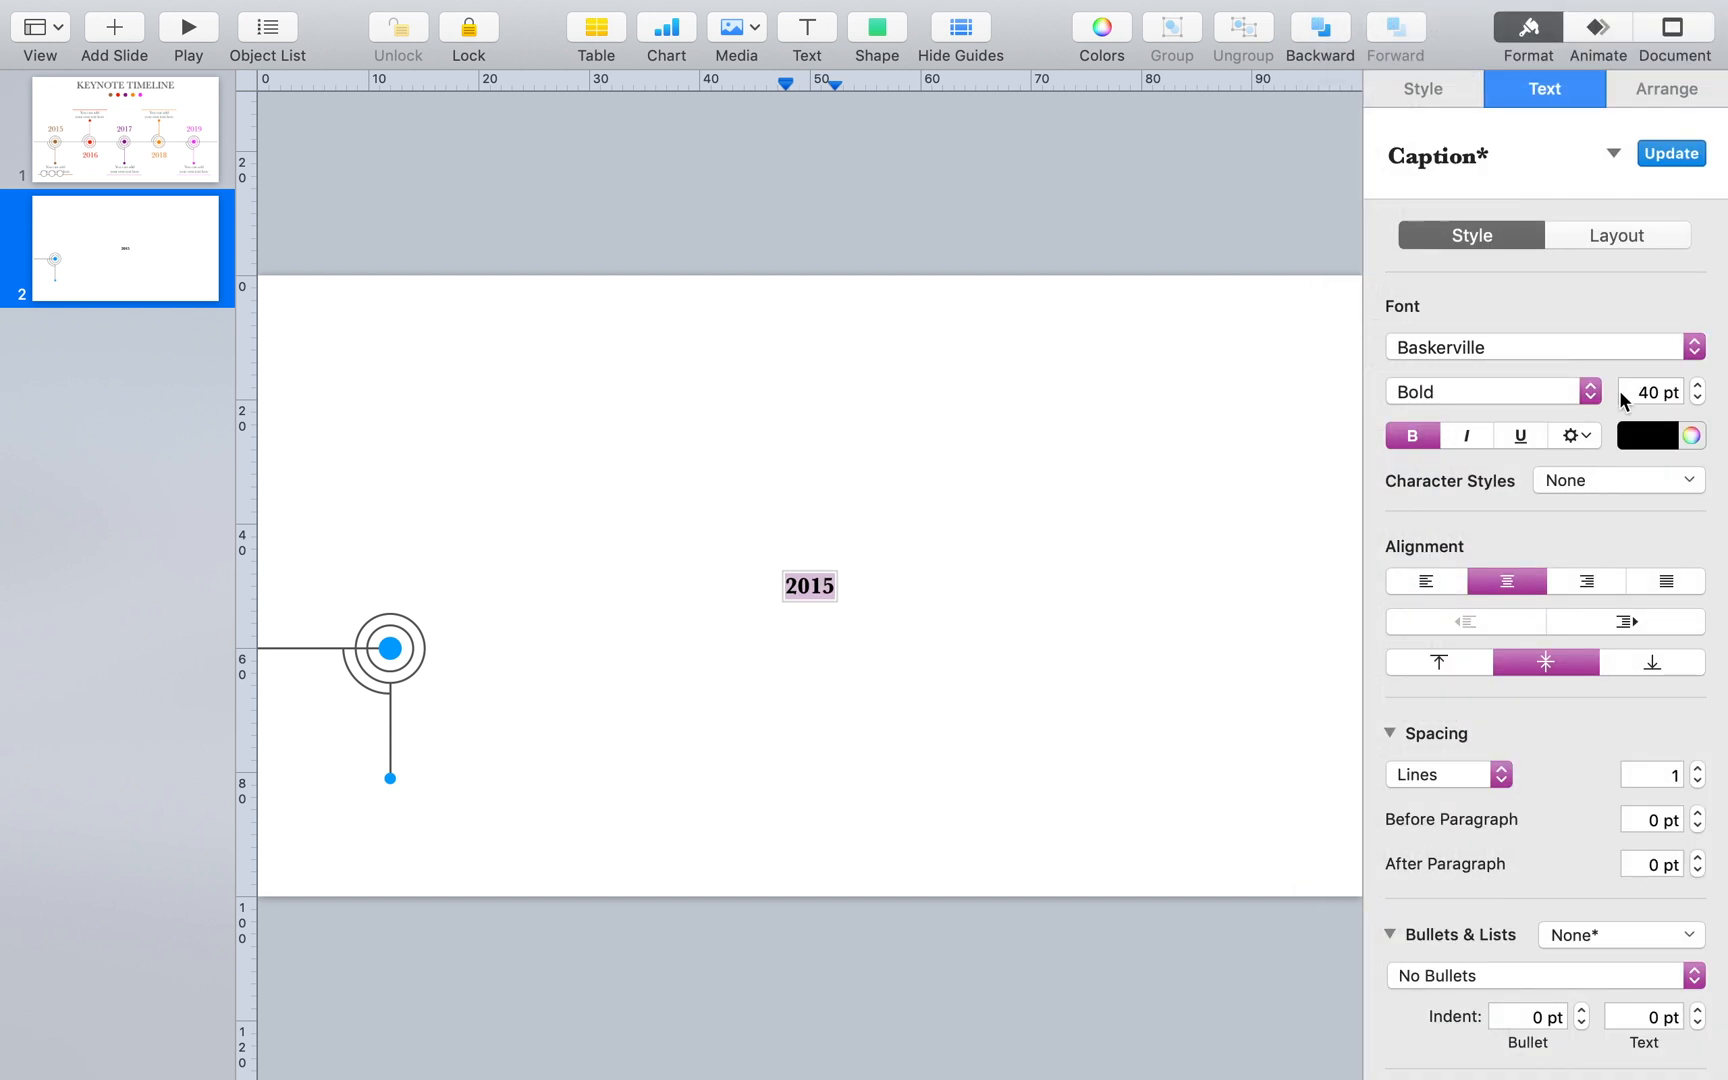
click(1490, 391)
click(1489, 274)
click(1655, 392)
text(80)
key(Return)
Place 2015 above the rings and turn a copy below the small dot into the two-line caption "You can add / your own text here"
click(933, 590)
drag(772, 590, 373, 812)
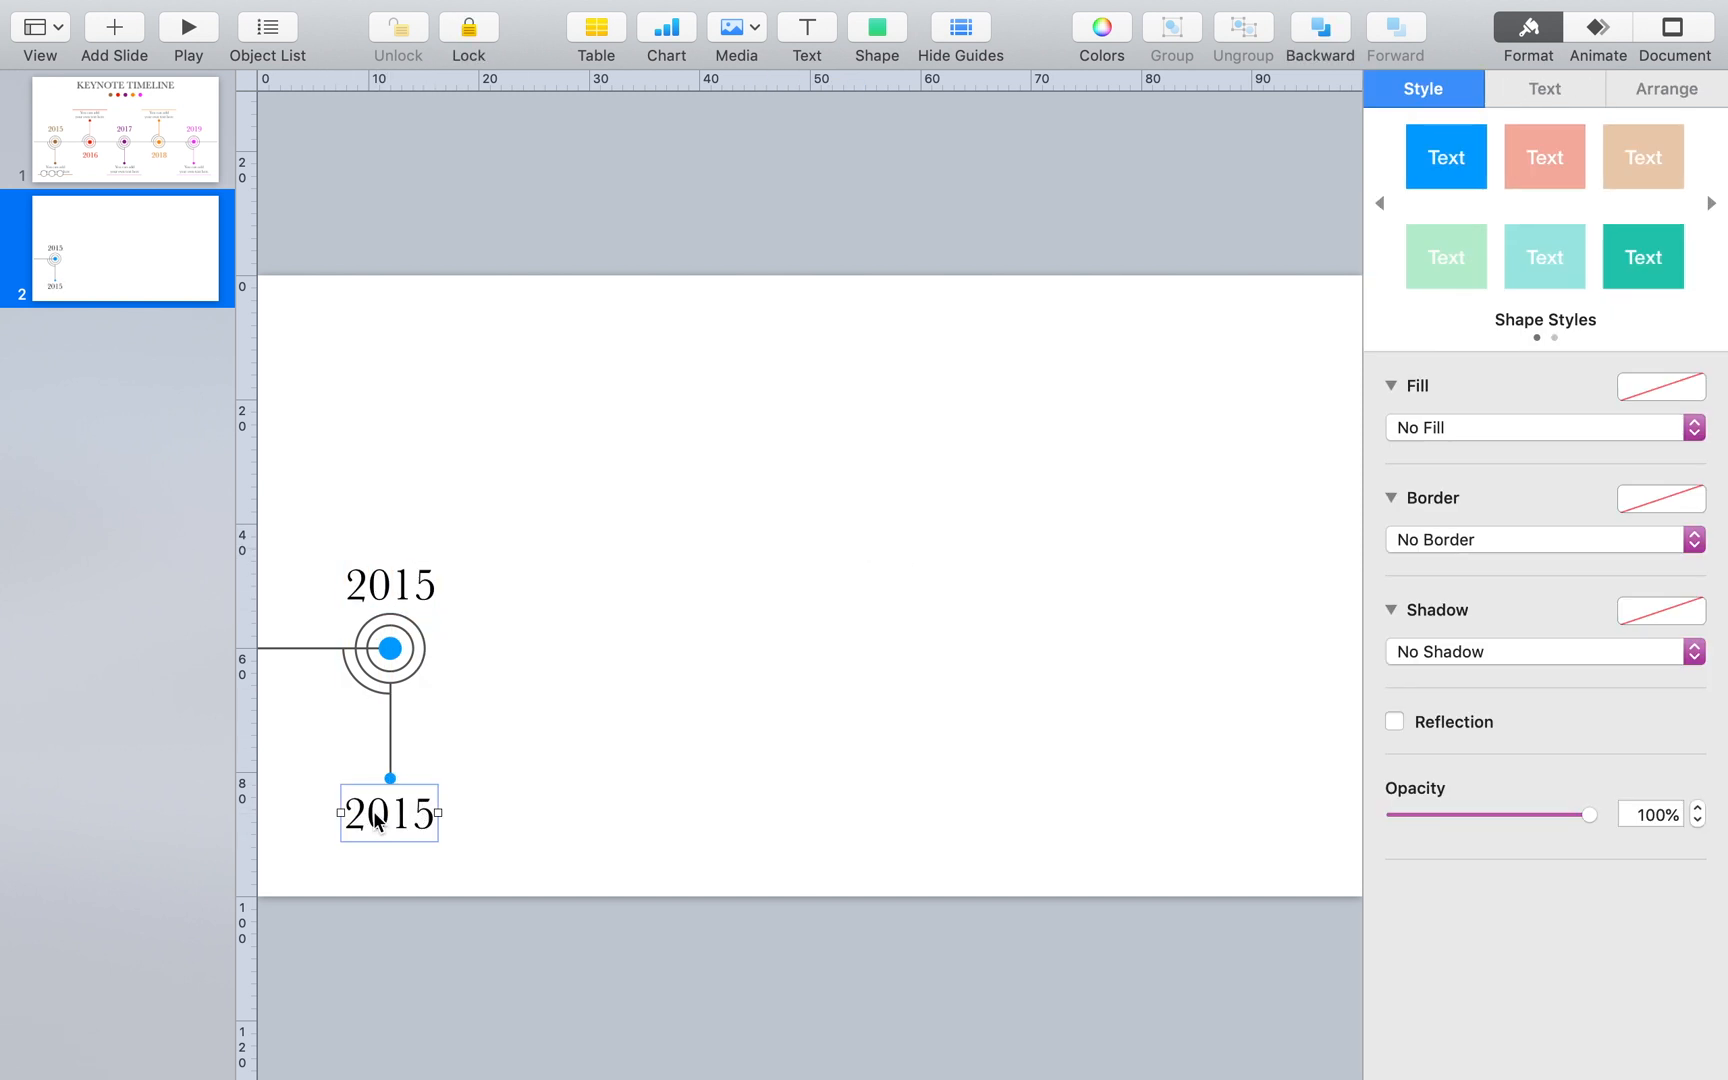
double_click(373, 812)
text(You can add)
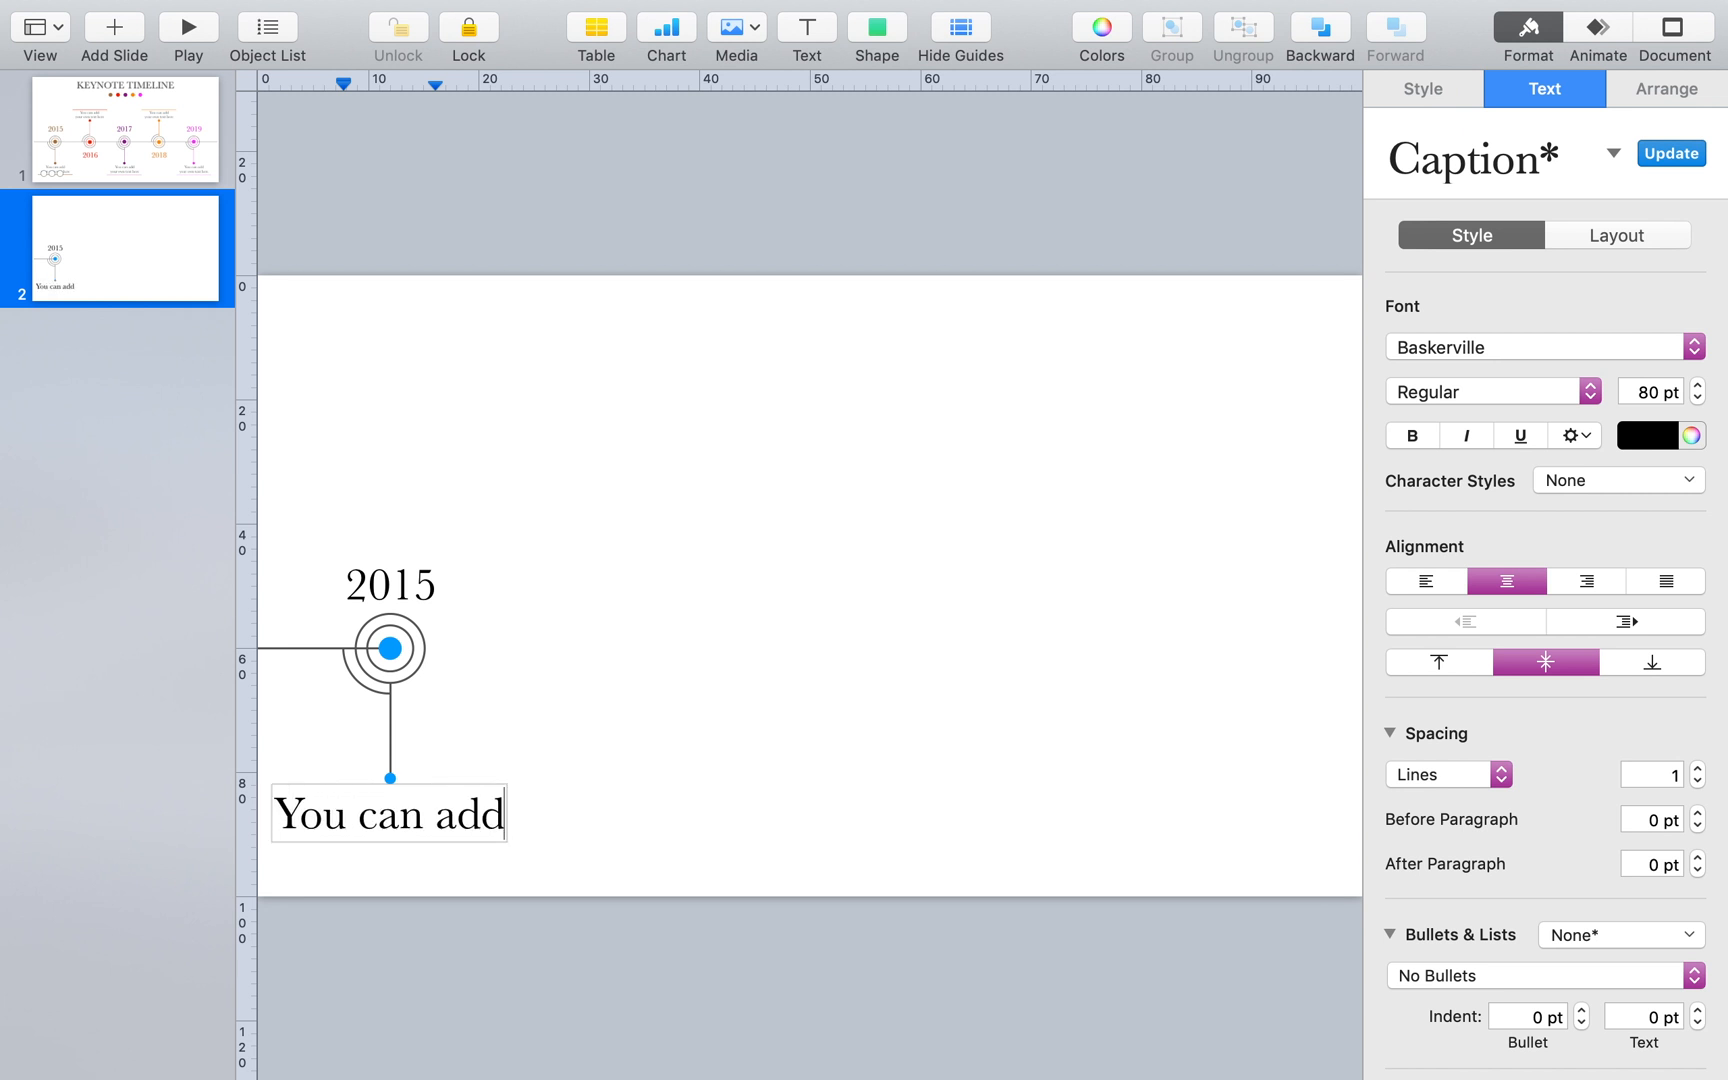
text( your own text here)
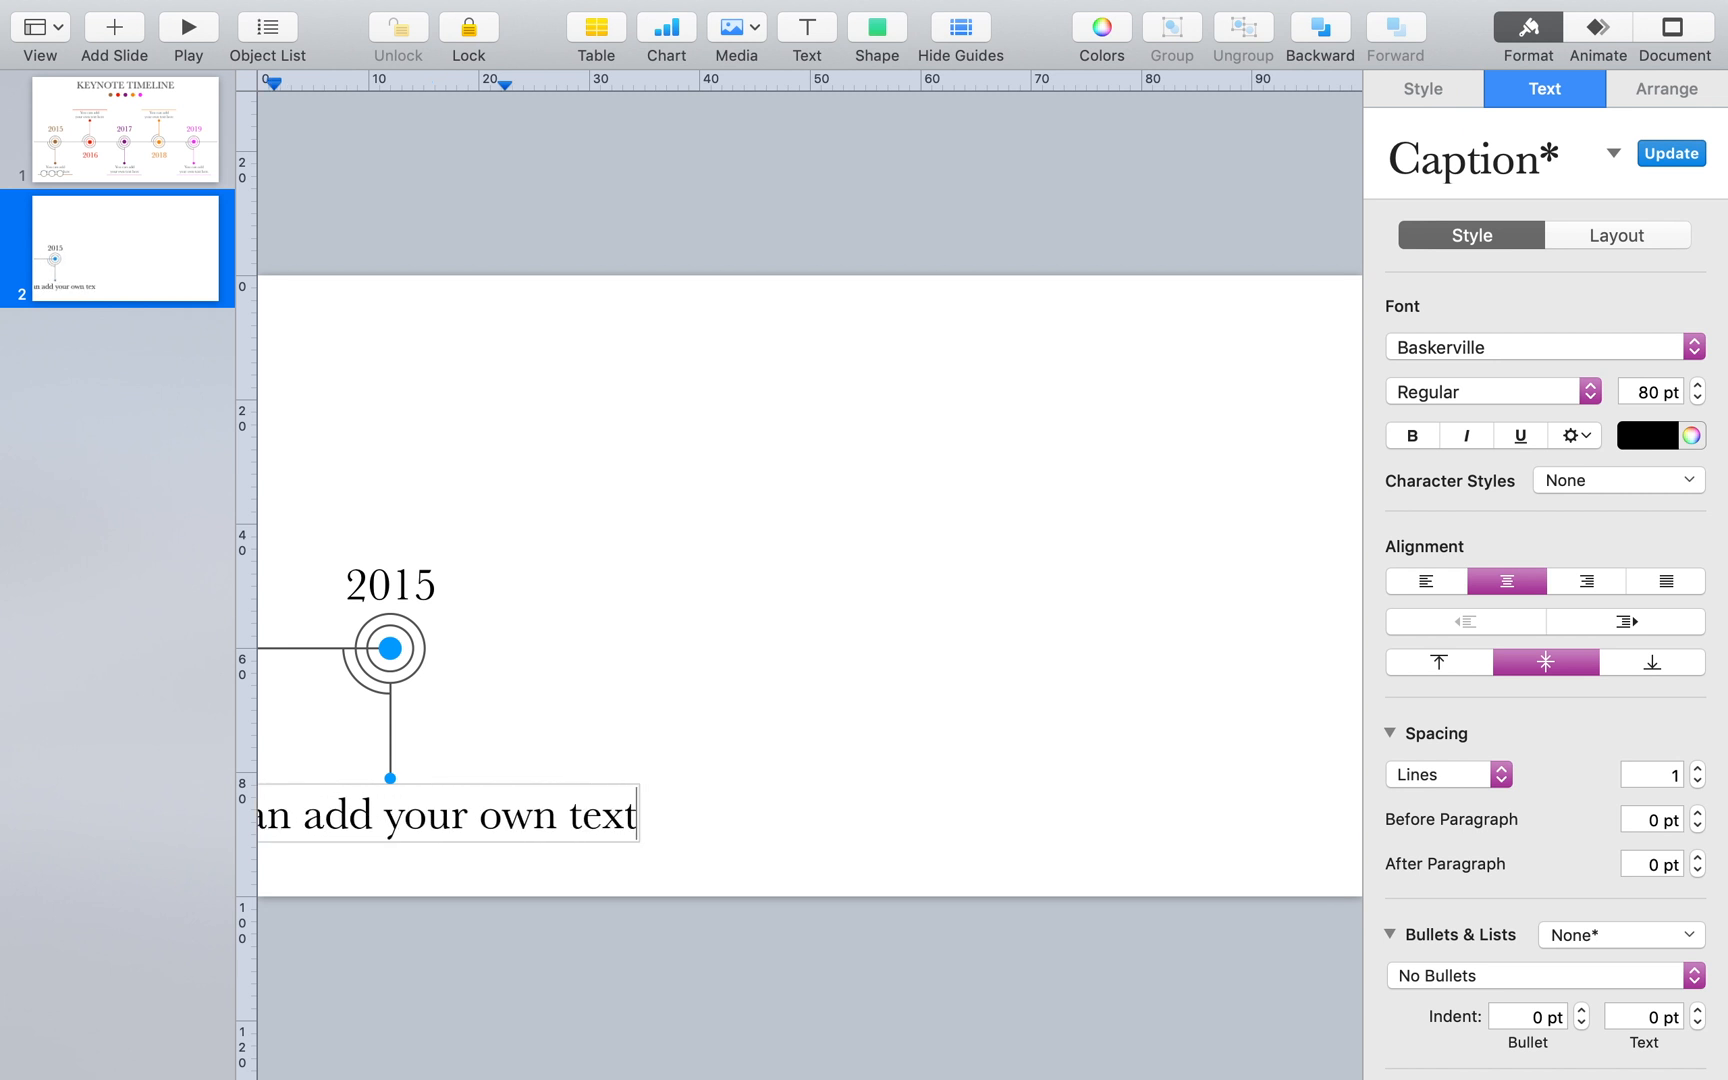
click(338, 818)
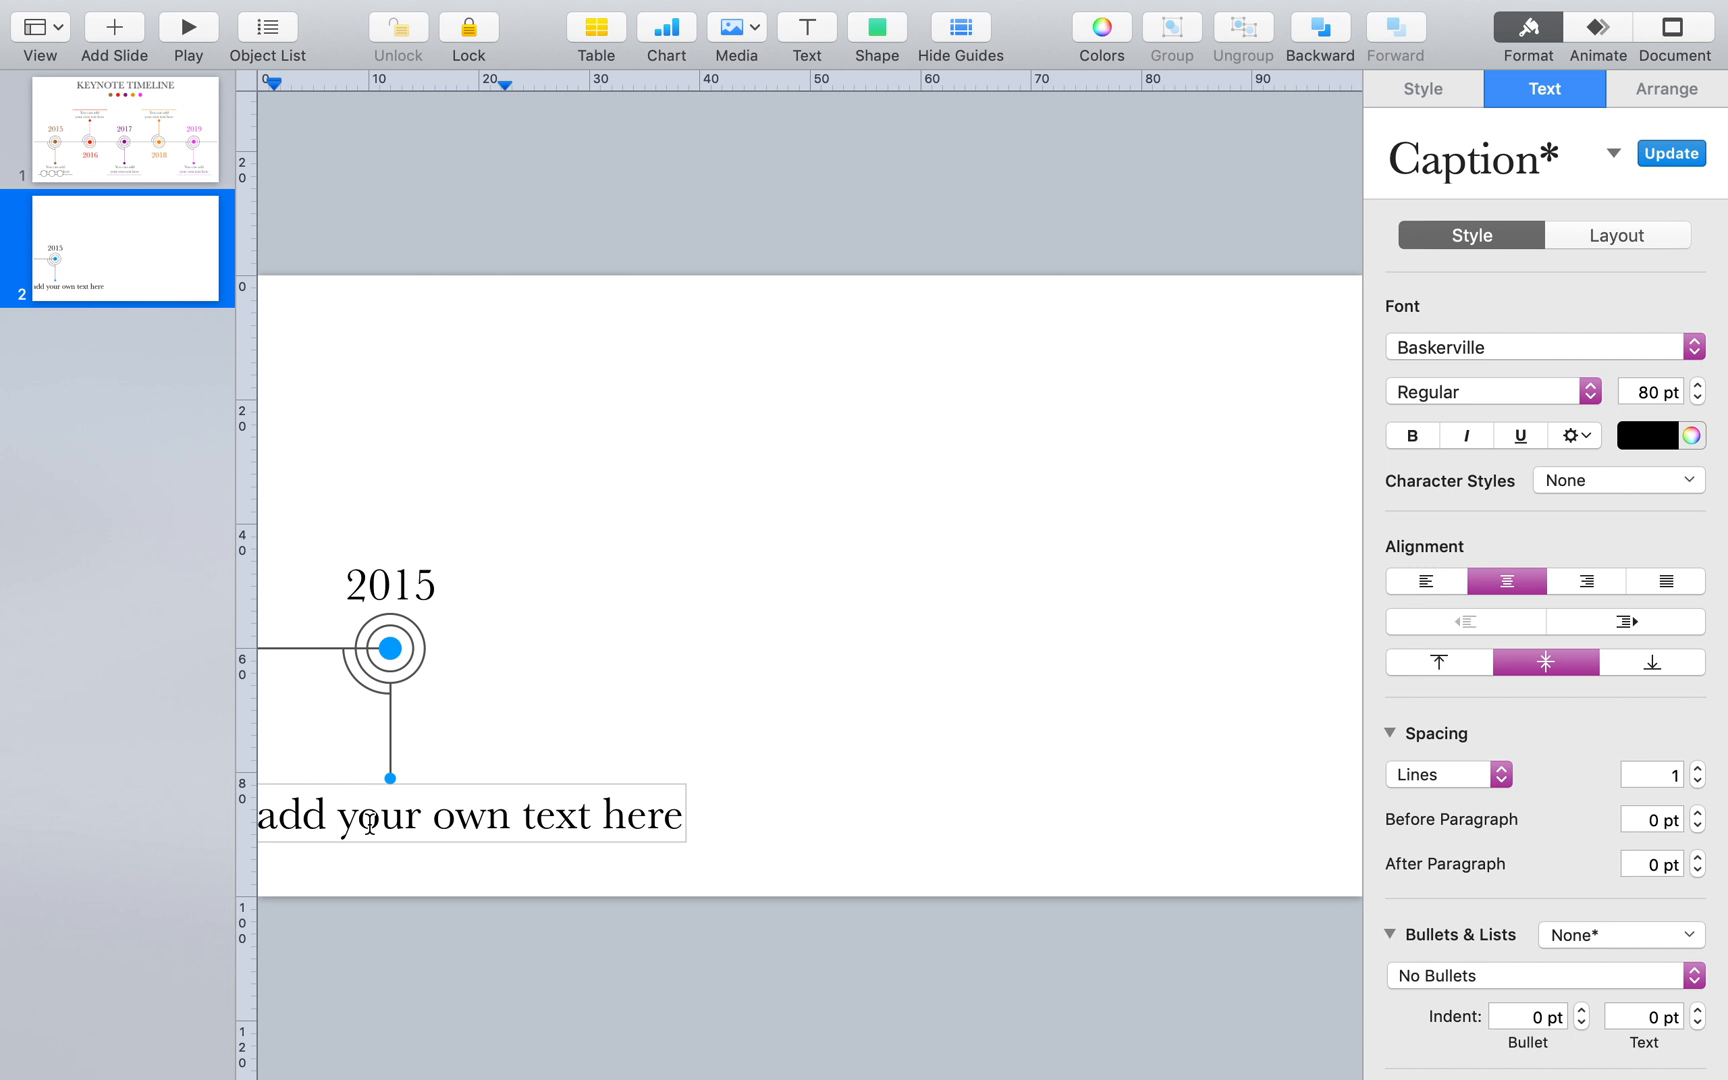
key(Return)
Set the caption's font size to 40 pt
click(1640, 393)
text(40)
key(Return)
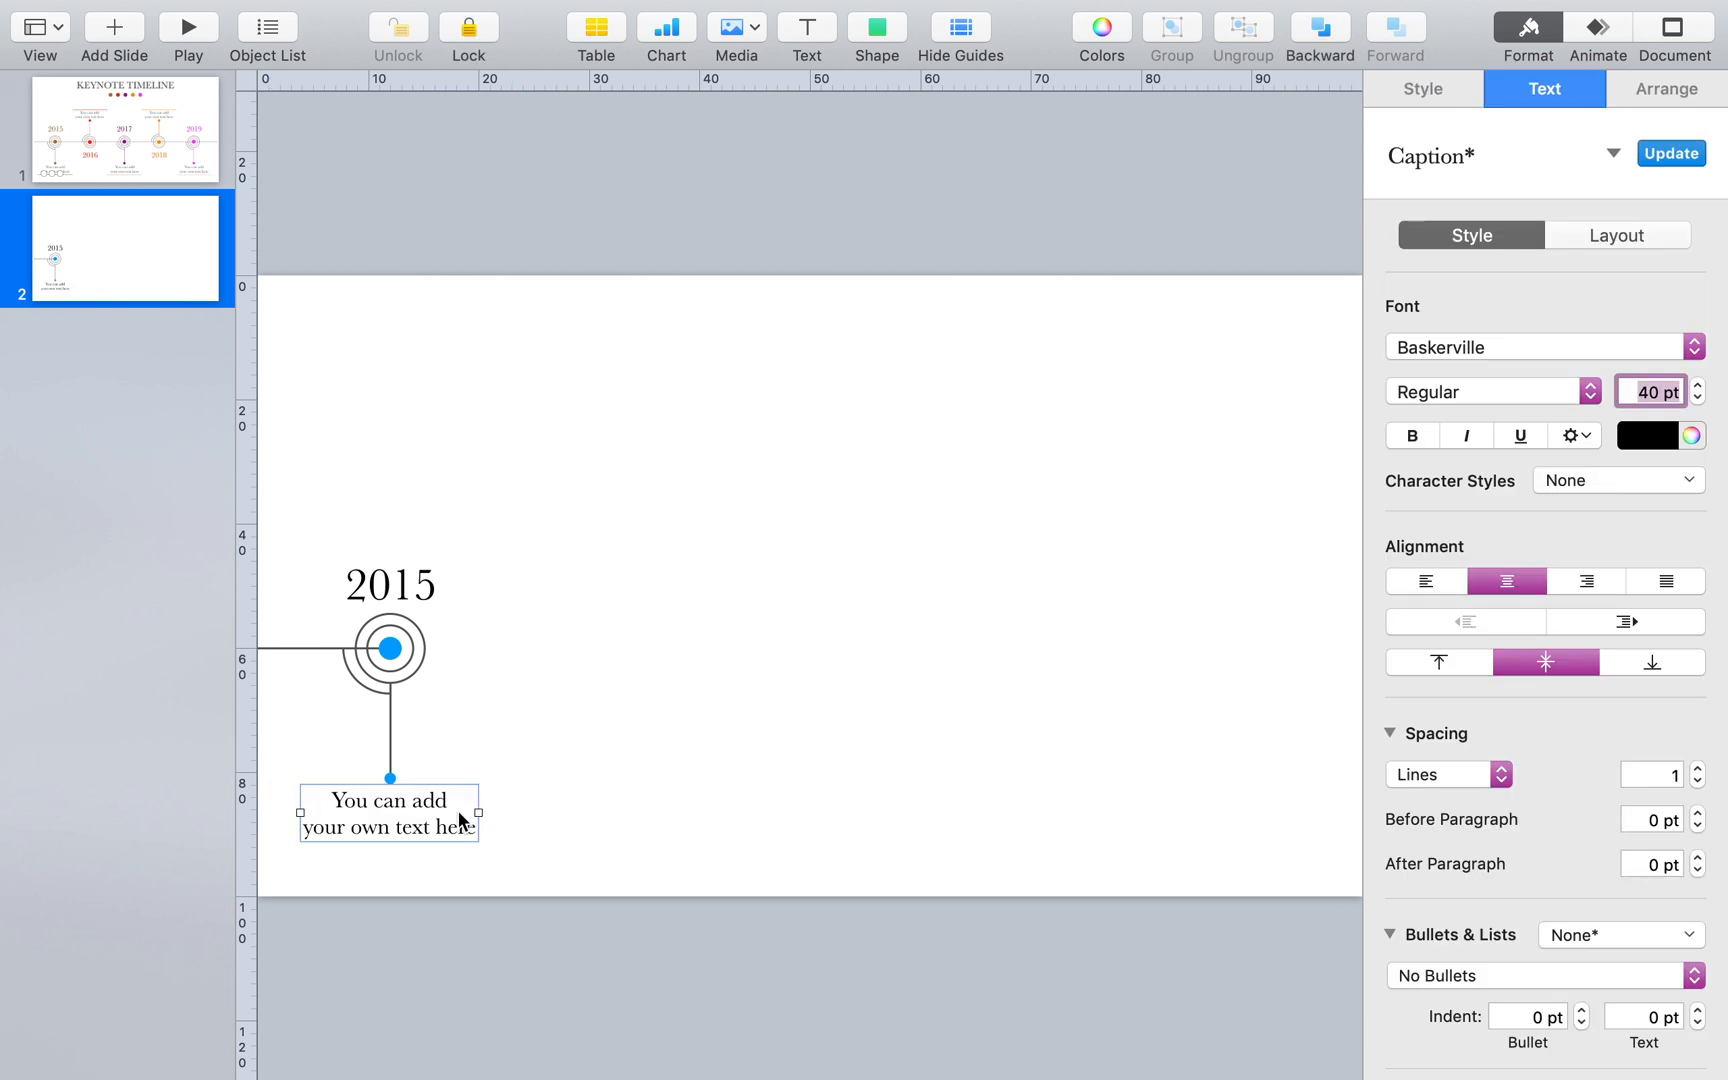
key(BackSpace)
key(BackSpace)
key(Return)
Duplicate the horizontal line and place the copy as an underline beneath the caption
click(323, 647)
click(312, 647)
drag(312, 647, 400, 852)
click(408, 857)
click(688, 541)
Colour the 2015 text, the central dot and the small lower dot brown
key(Tab)
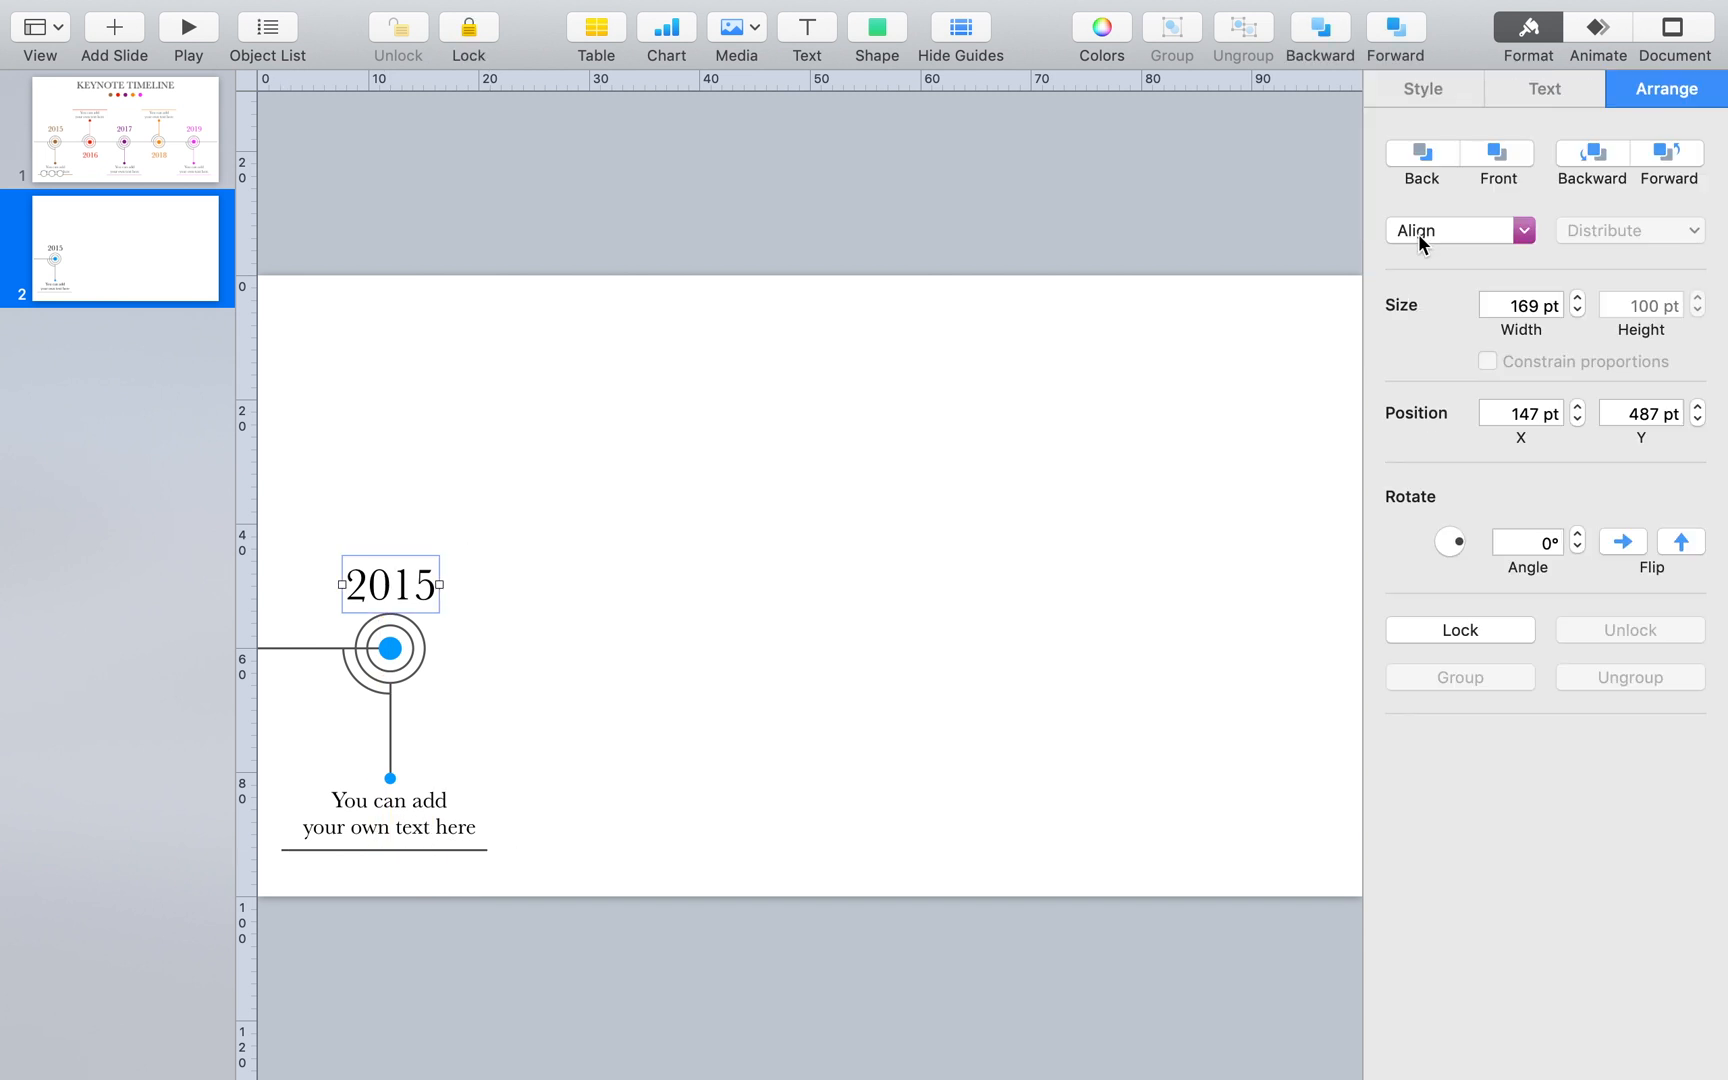
click(1545, 89)
click(1691, 435)
click(1120, 587)
drag(1077, 586, 390, 780)
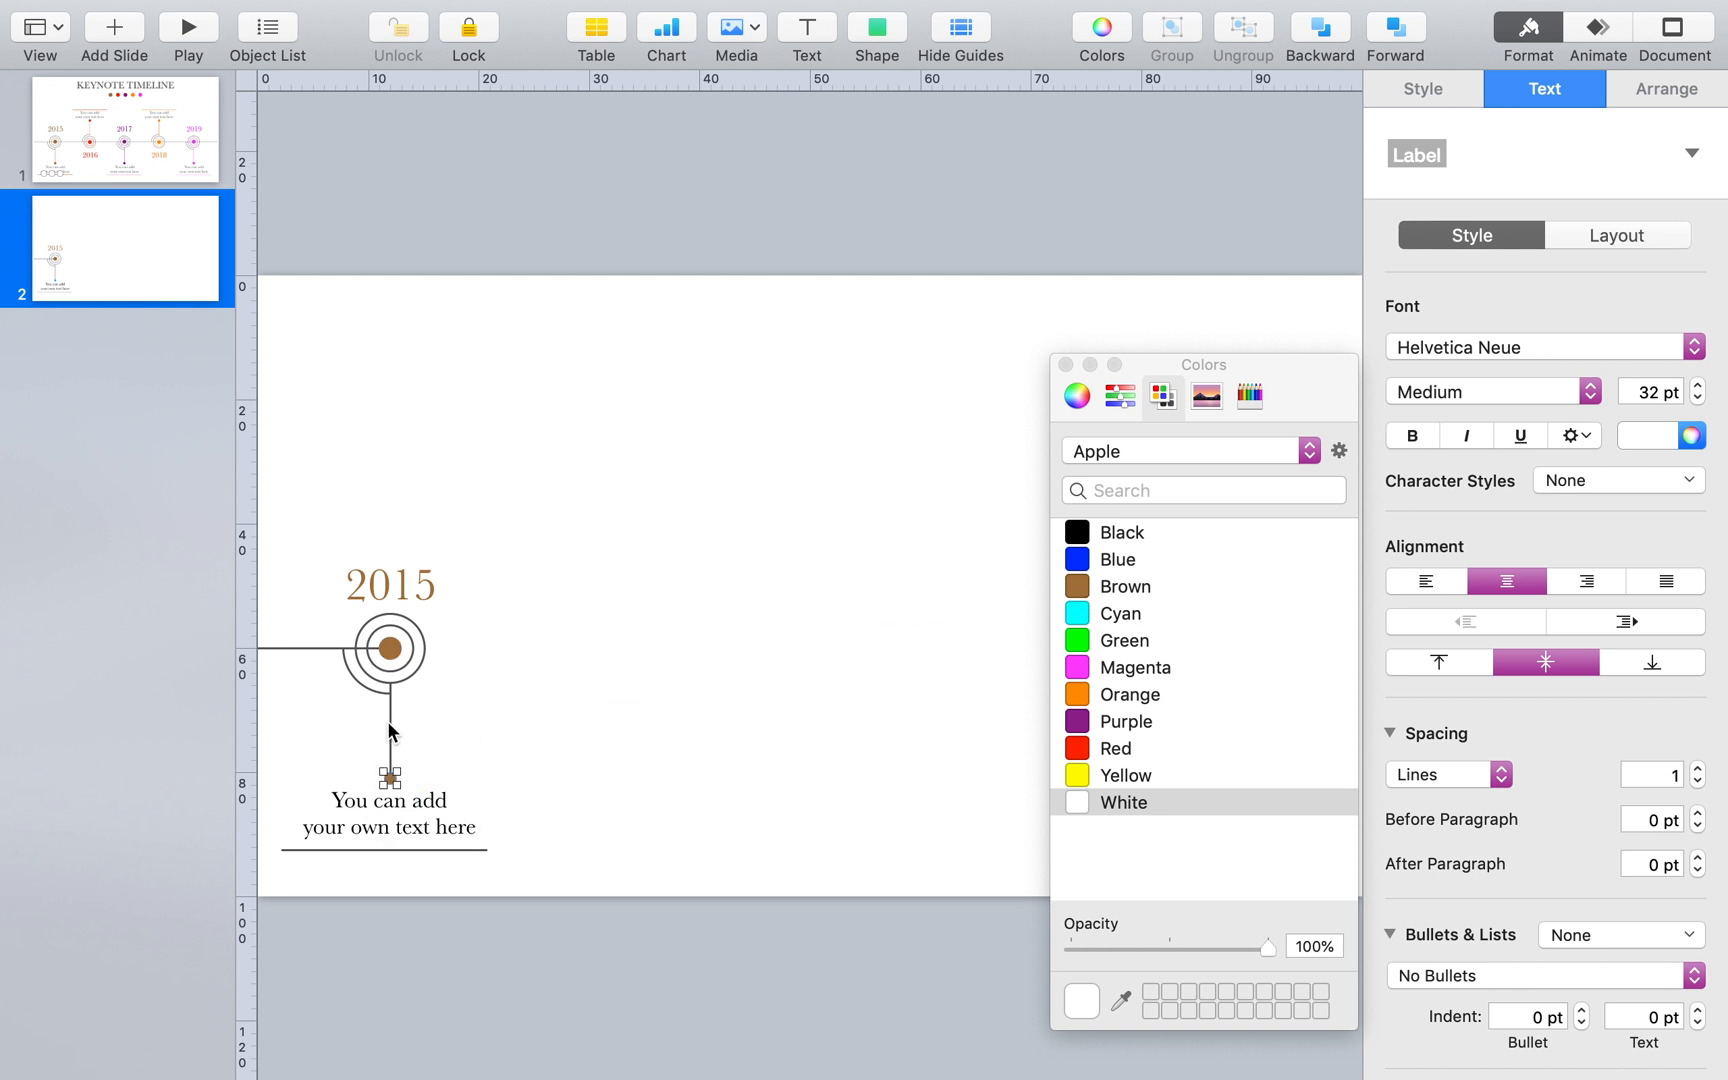
Change the vertical line's stroke colour to brown
click(390, 732)
click(1577, 468)
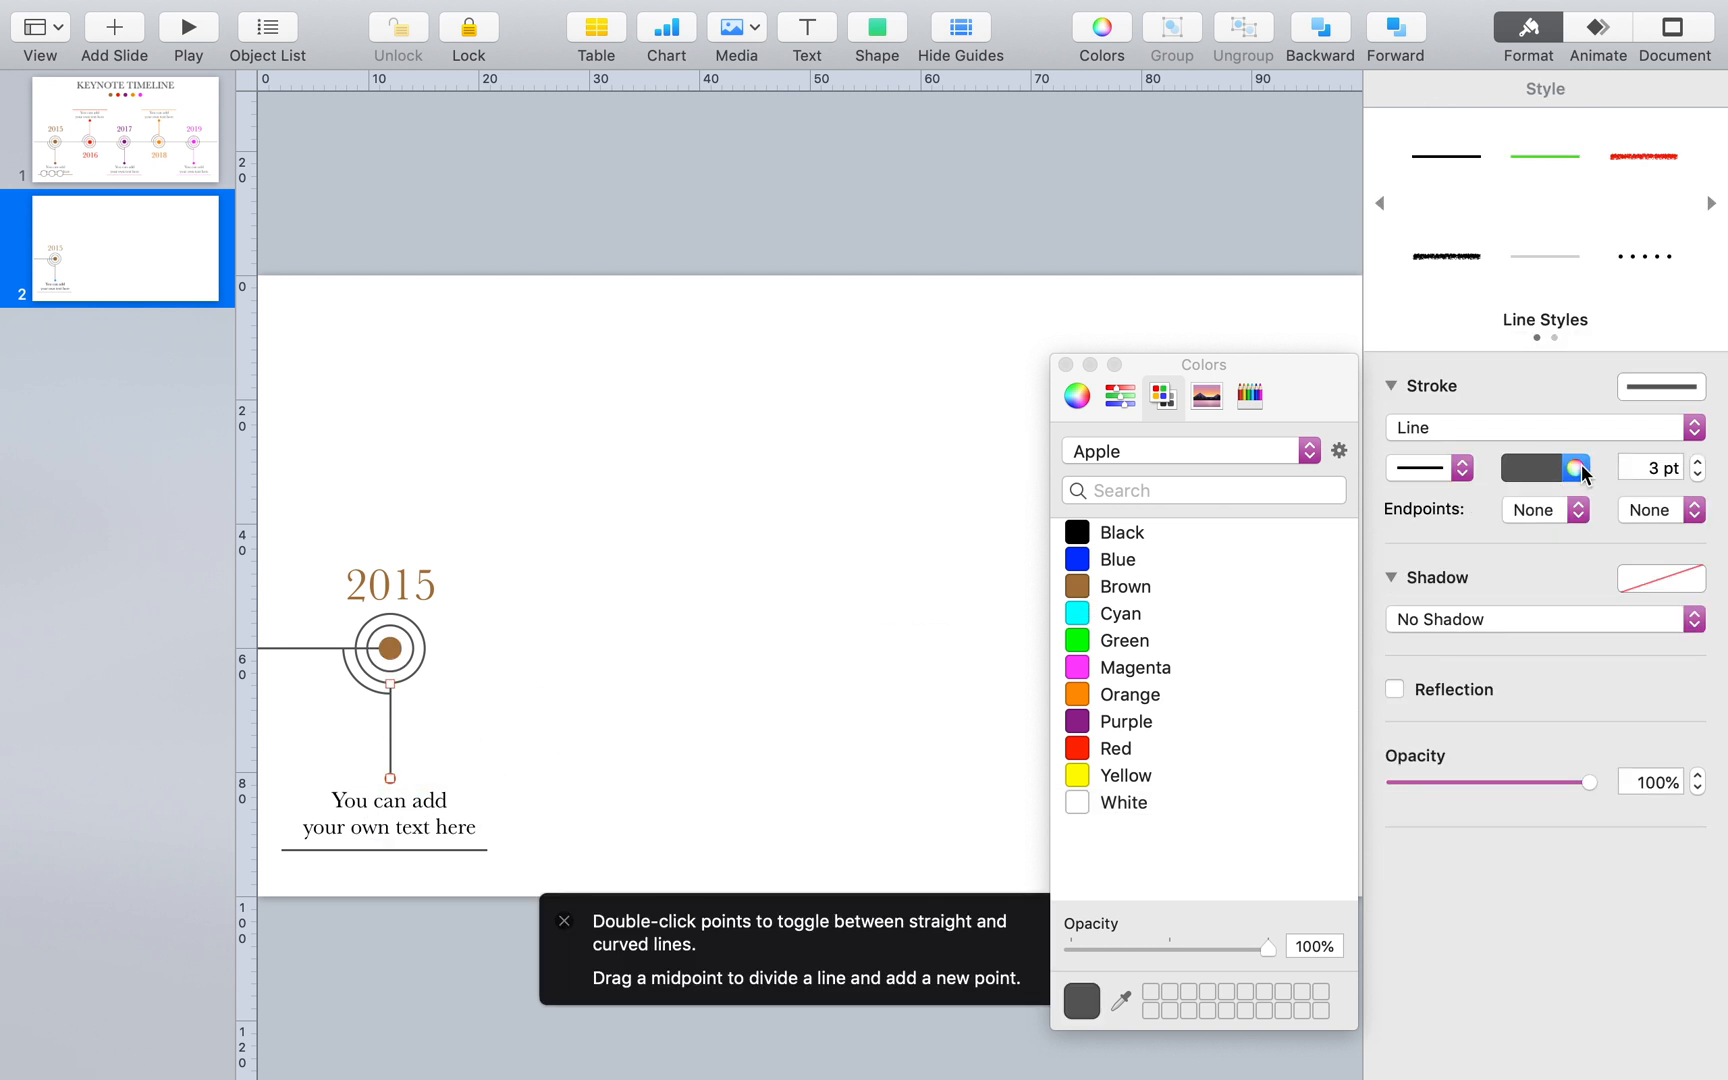
click(1125, 586)
Change the inner ring's border colour to brown
click(416, 640)
click(410, 646)
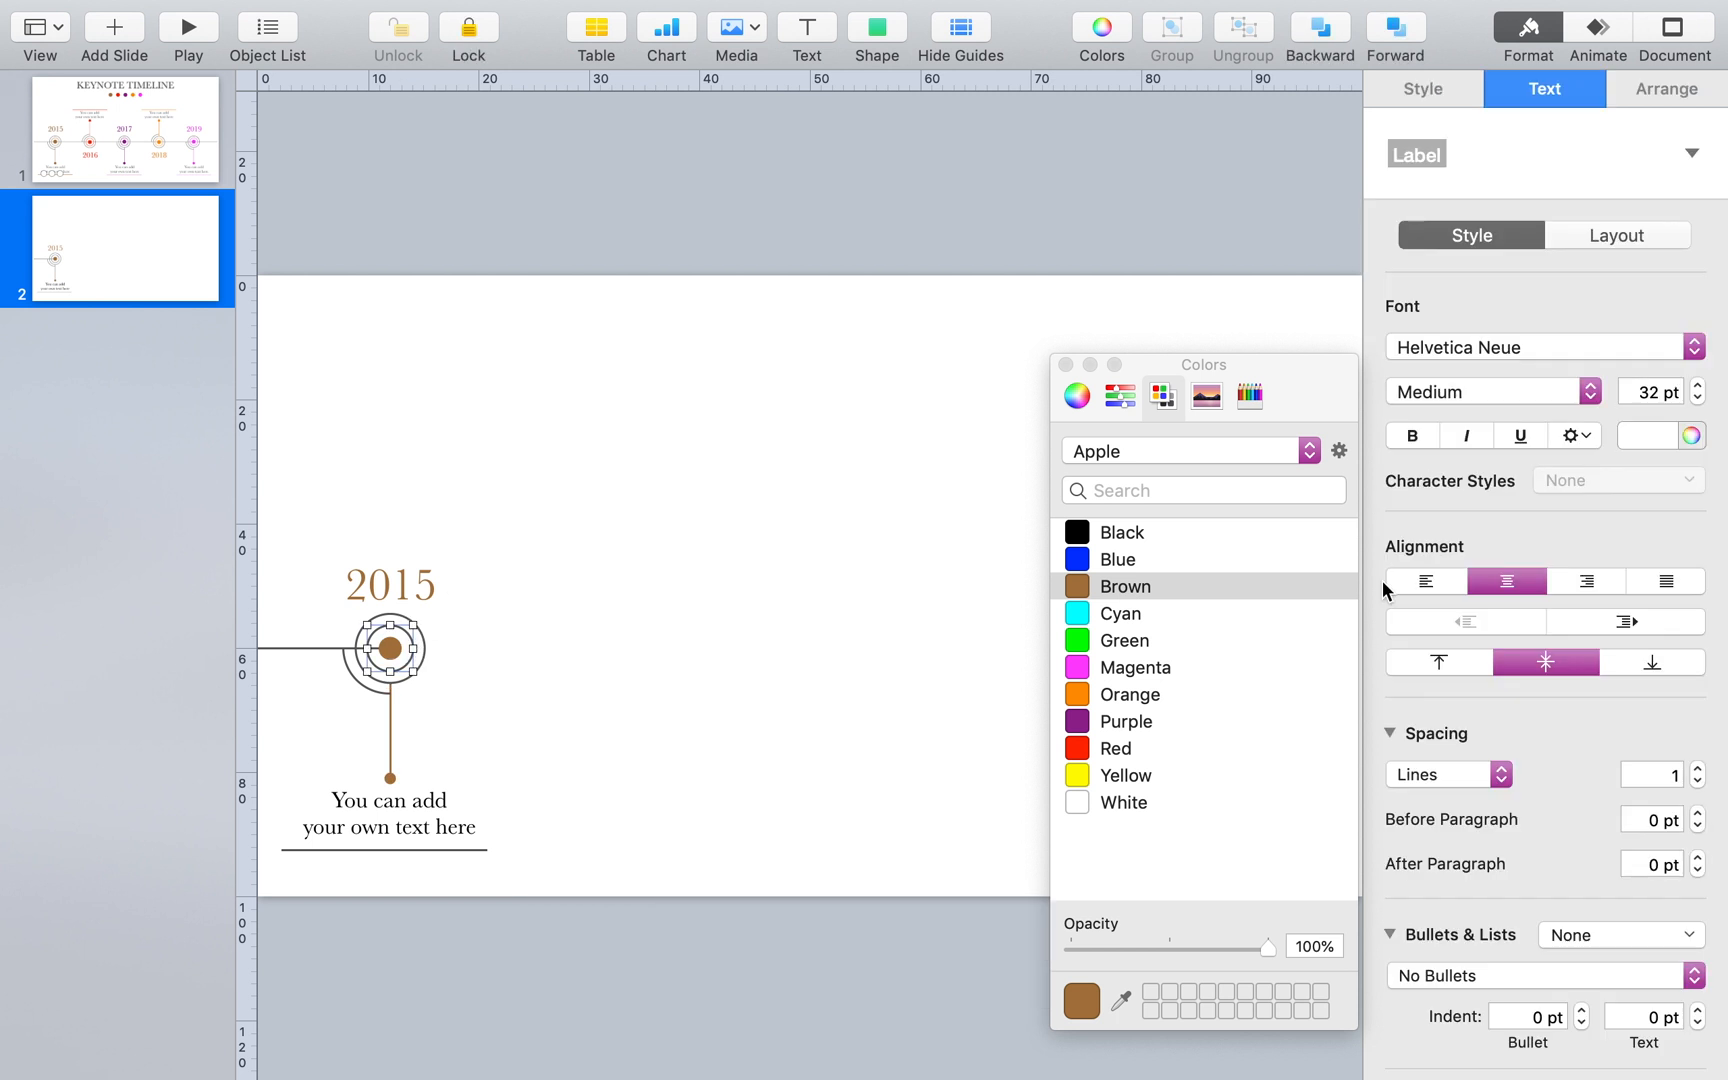
click(1423, 88)
click(1575, 580)
click(1087, 590)
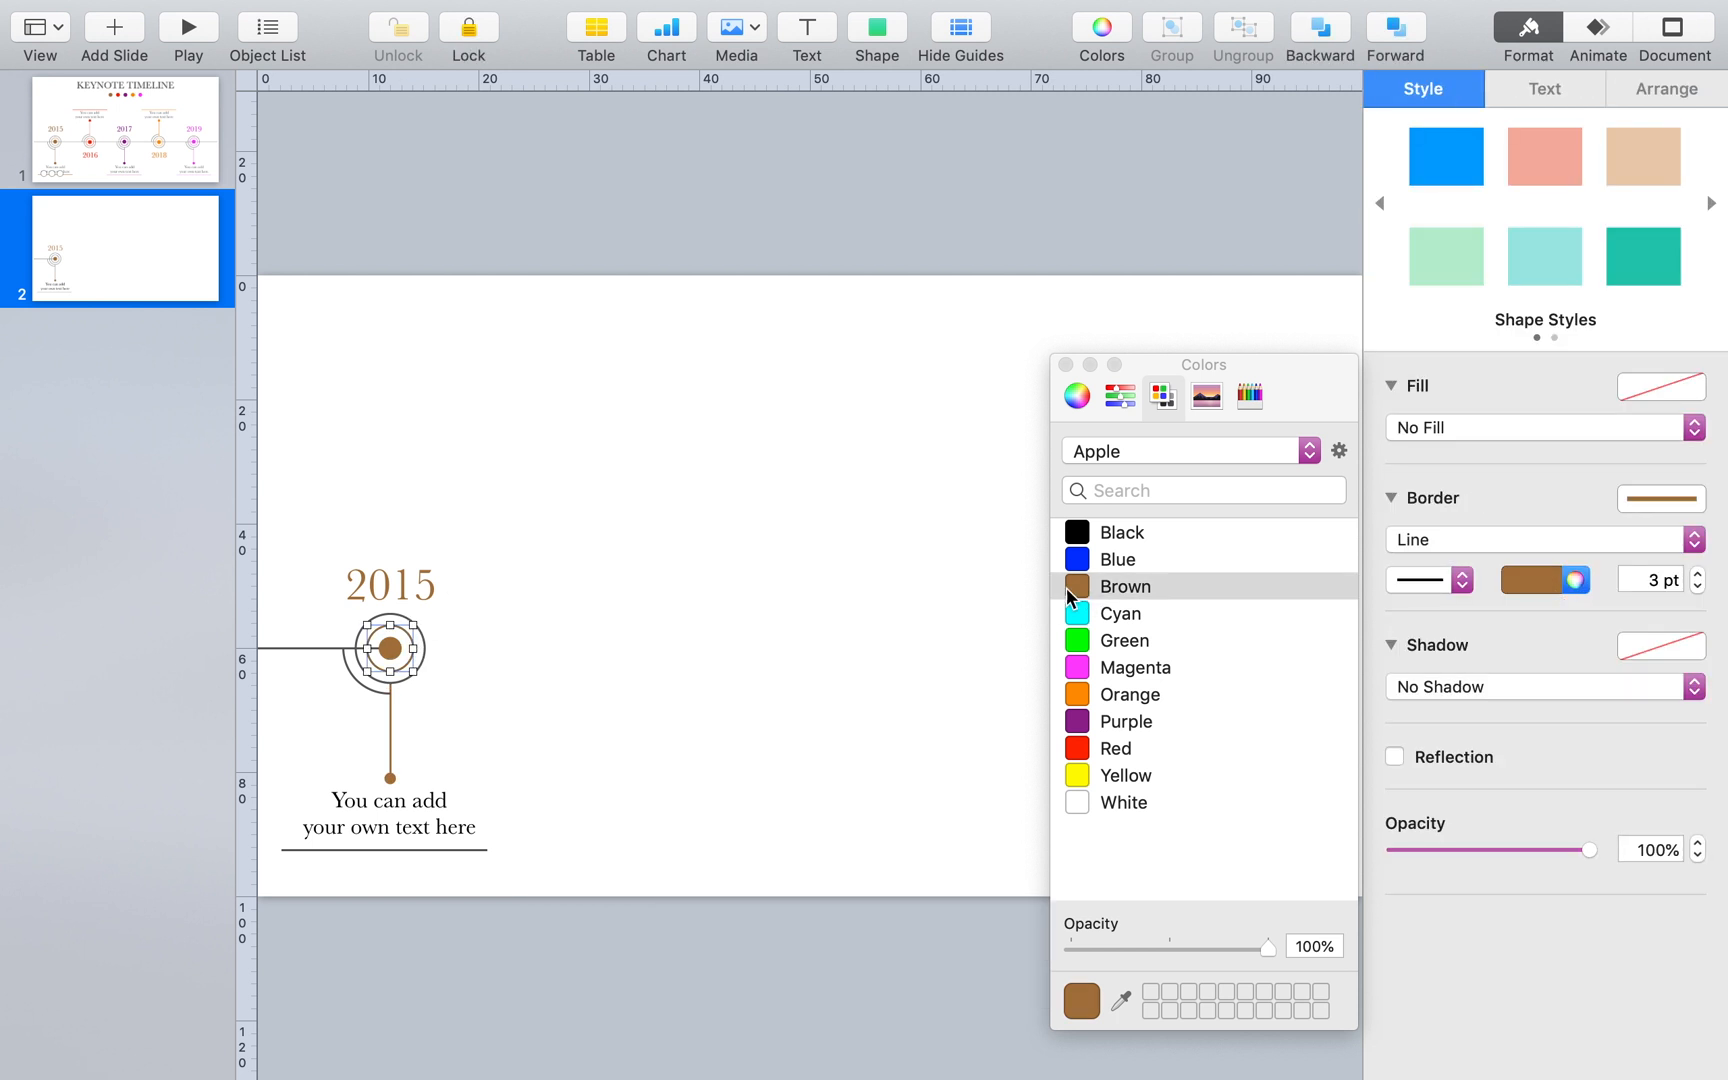
Change the stroke colour of the underline beneath the caption to brown
click(463, 850)
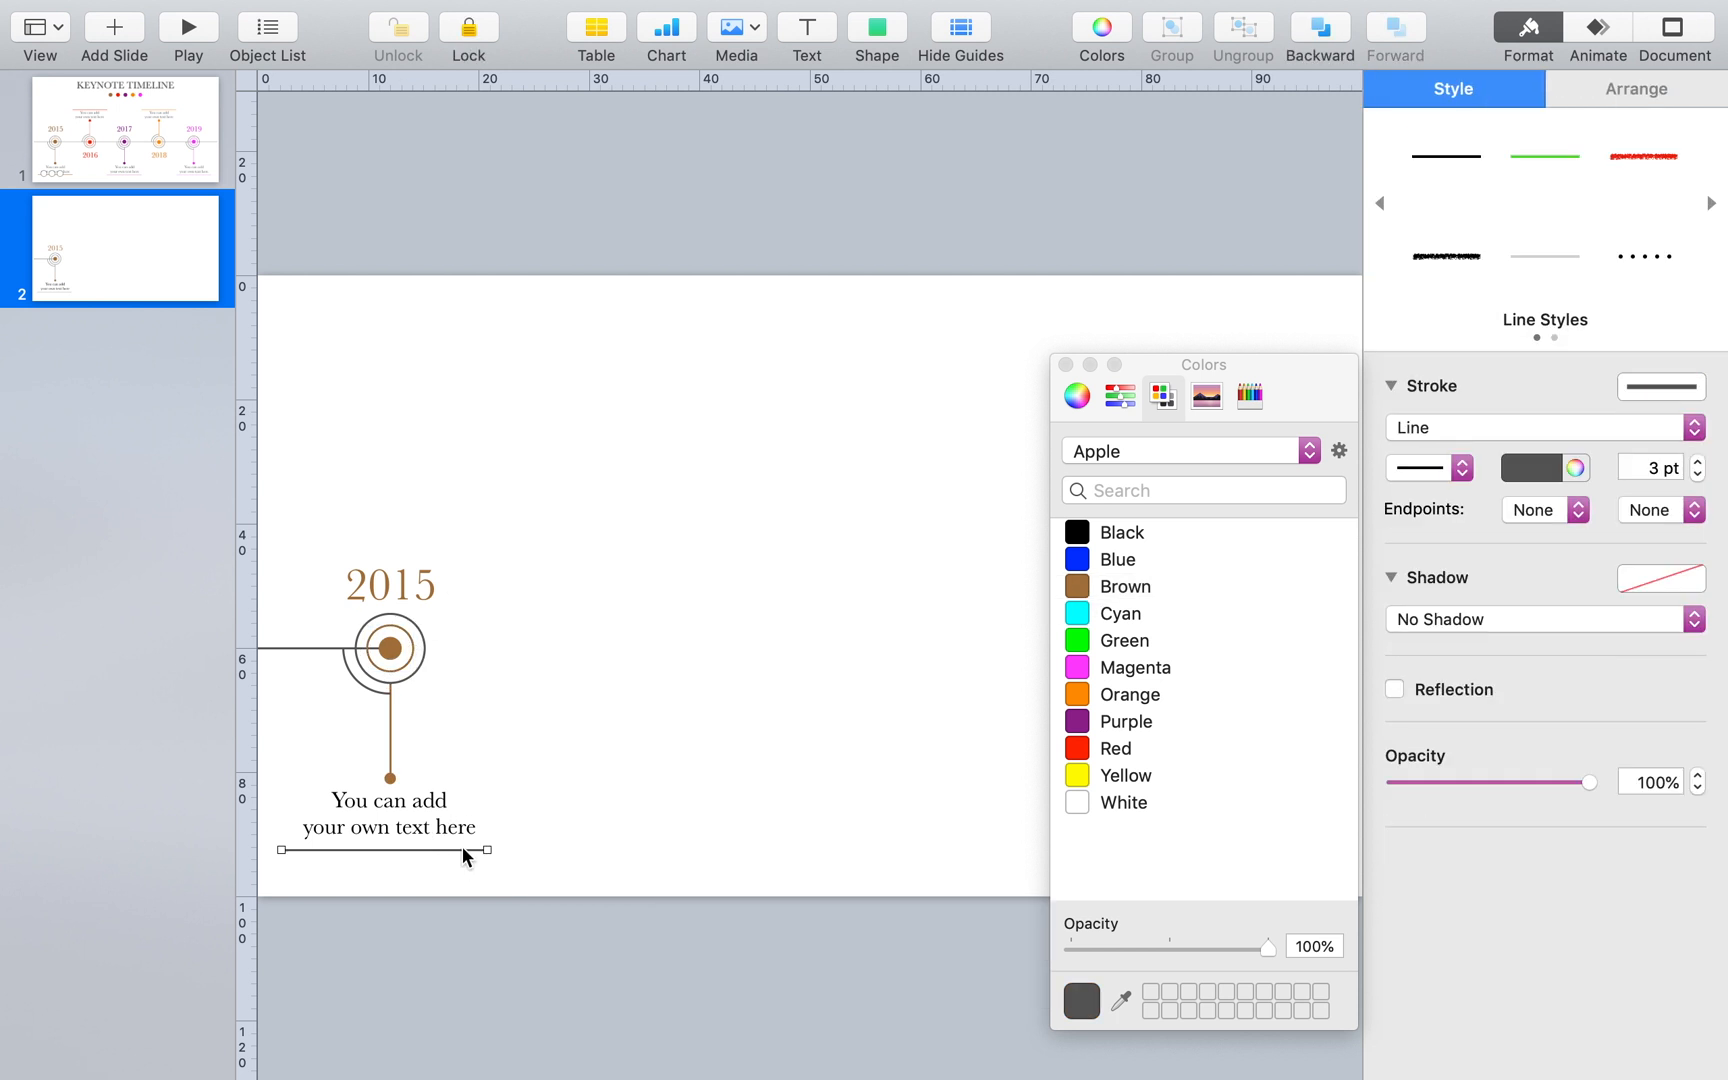
click(1575, 467)
click(1127, 590)
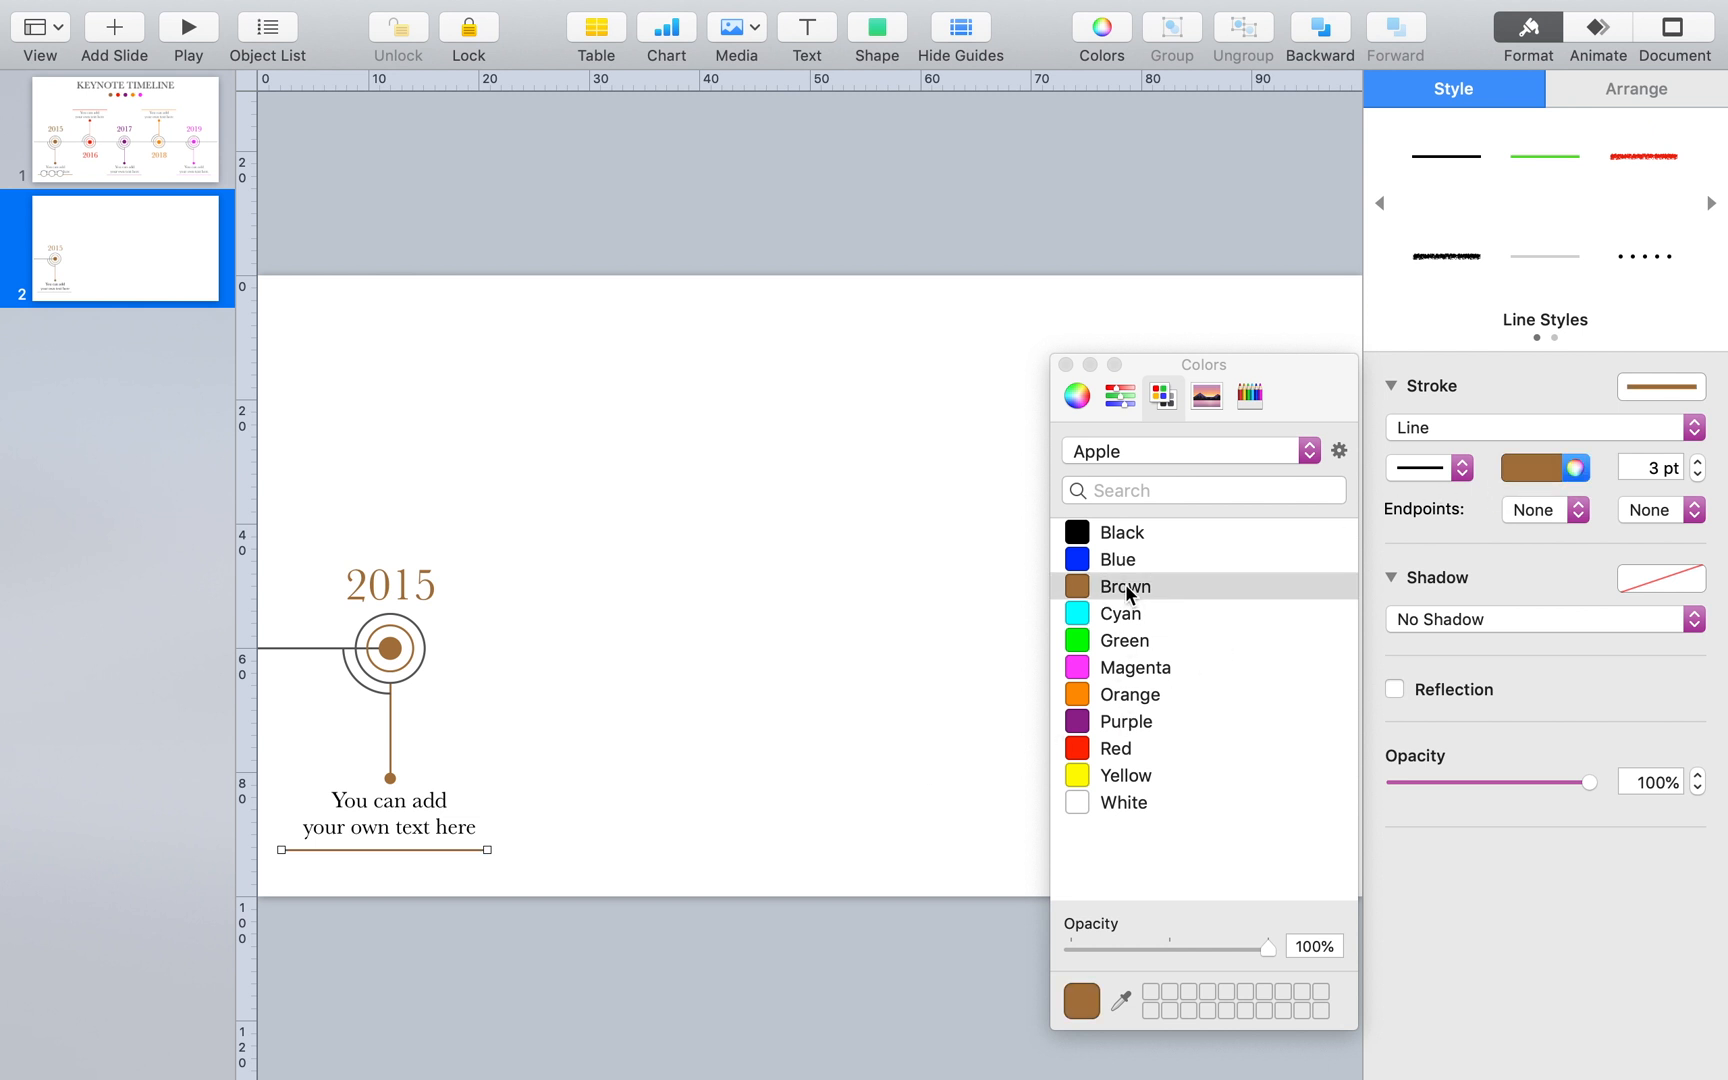
click(711, 662)
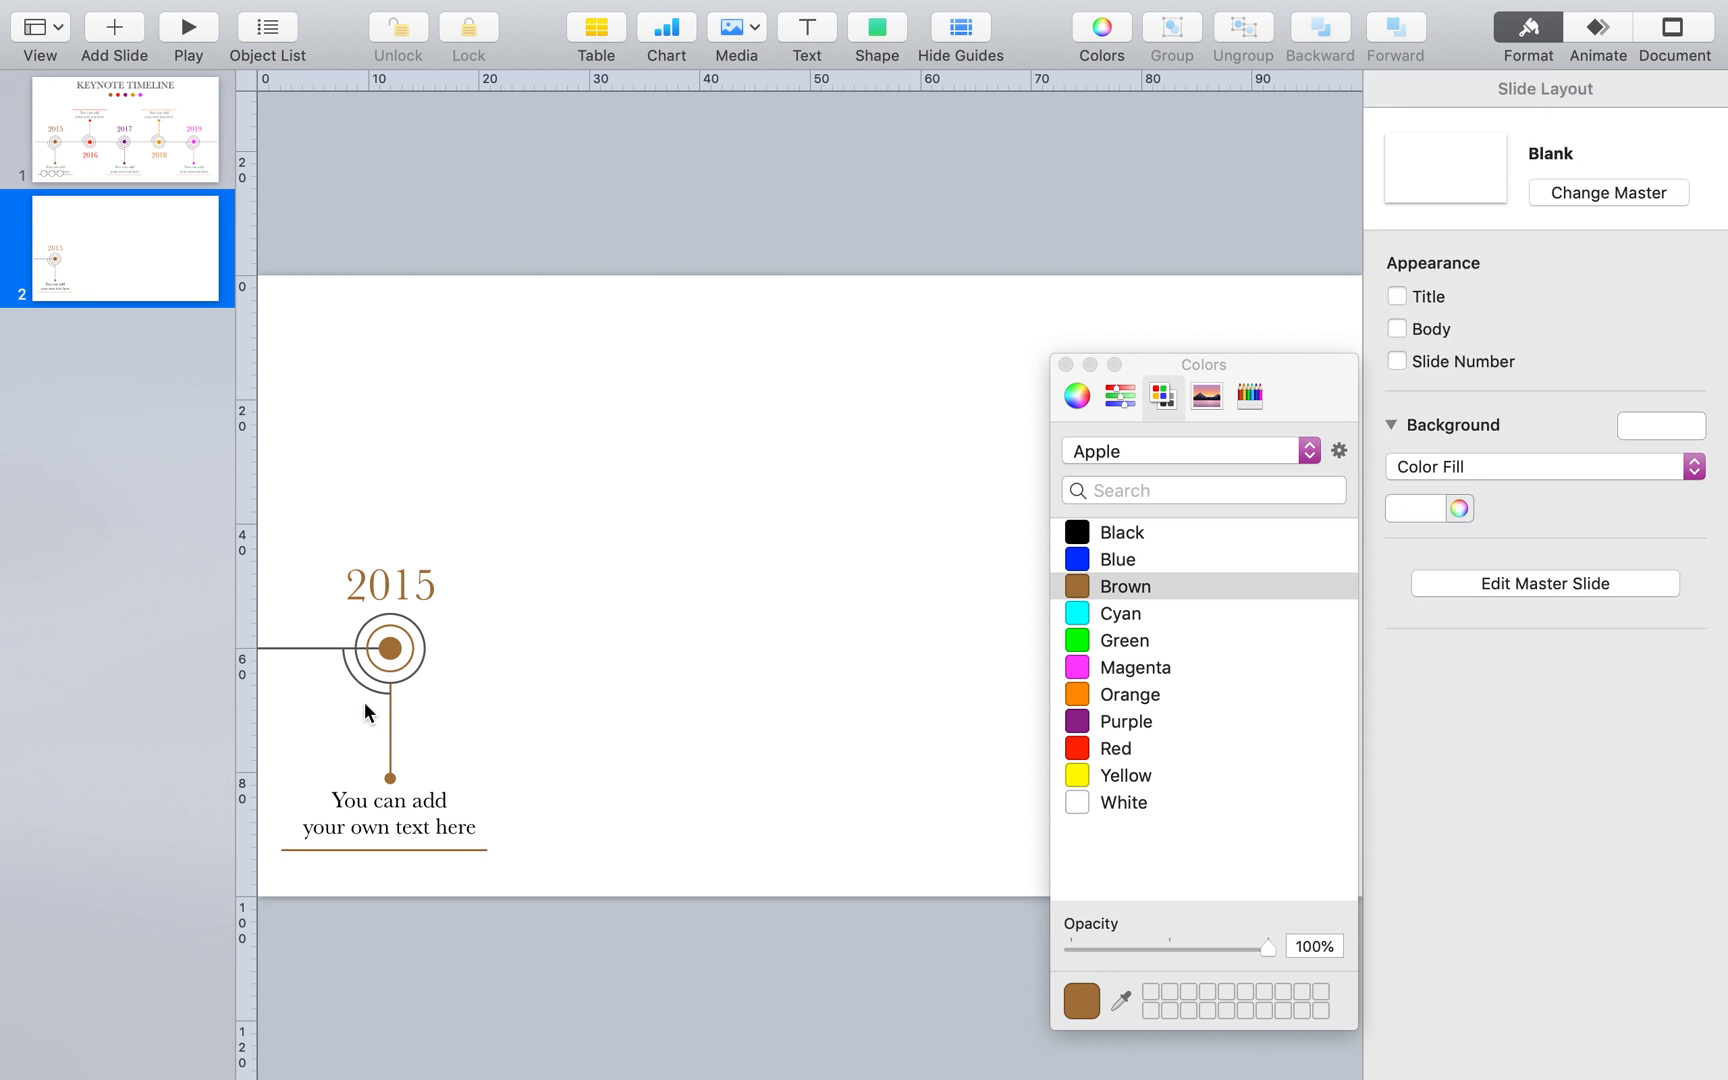
Duplicate the horizontal timeline line and place the copy so it runs rightward from the central dot
click(310, 647)
drag(288, 645, 422, 650)
click(622, 713)
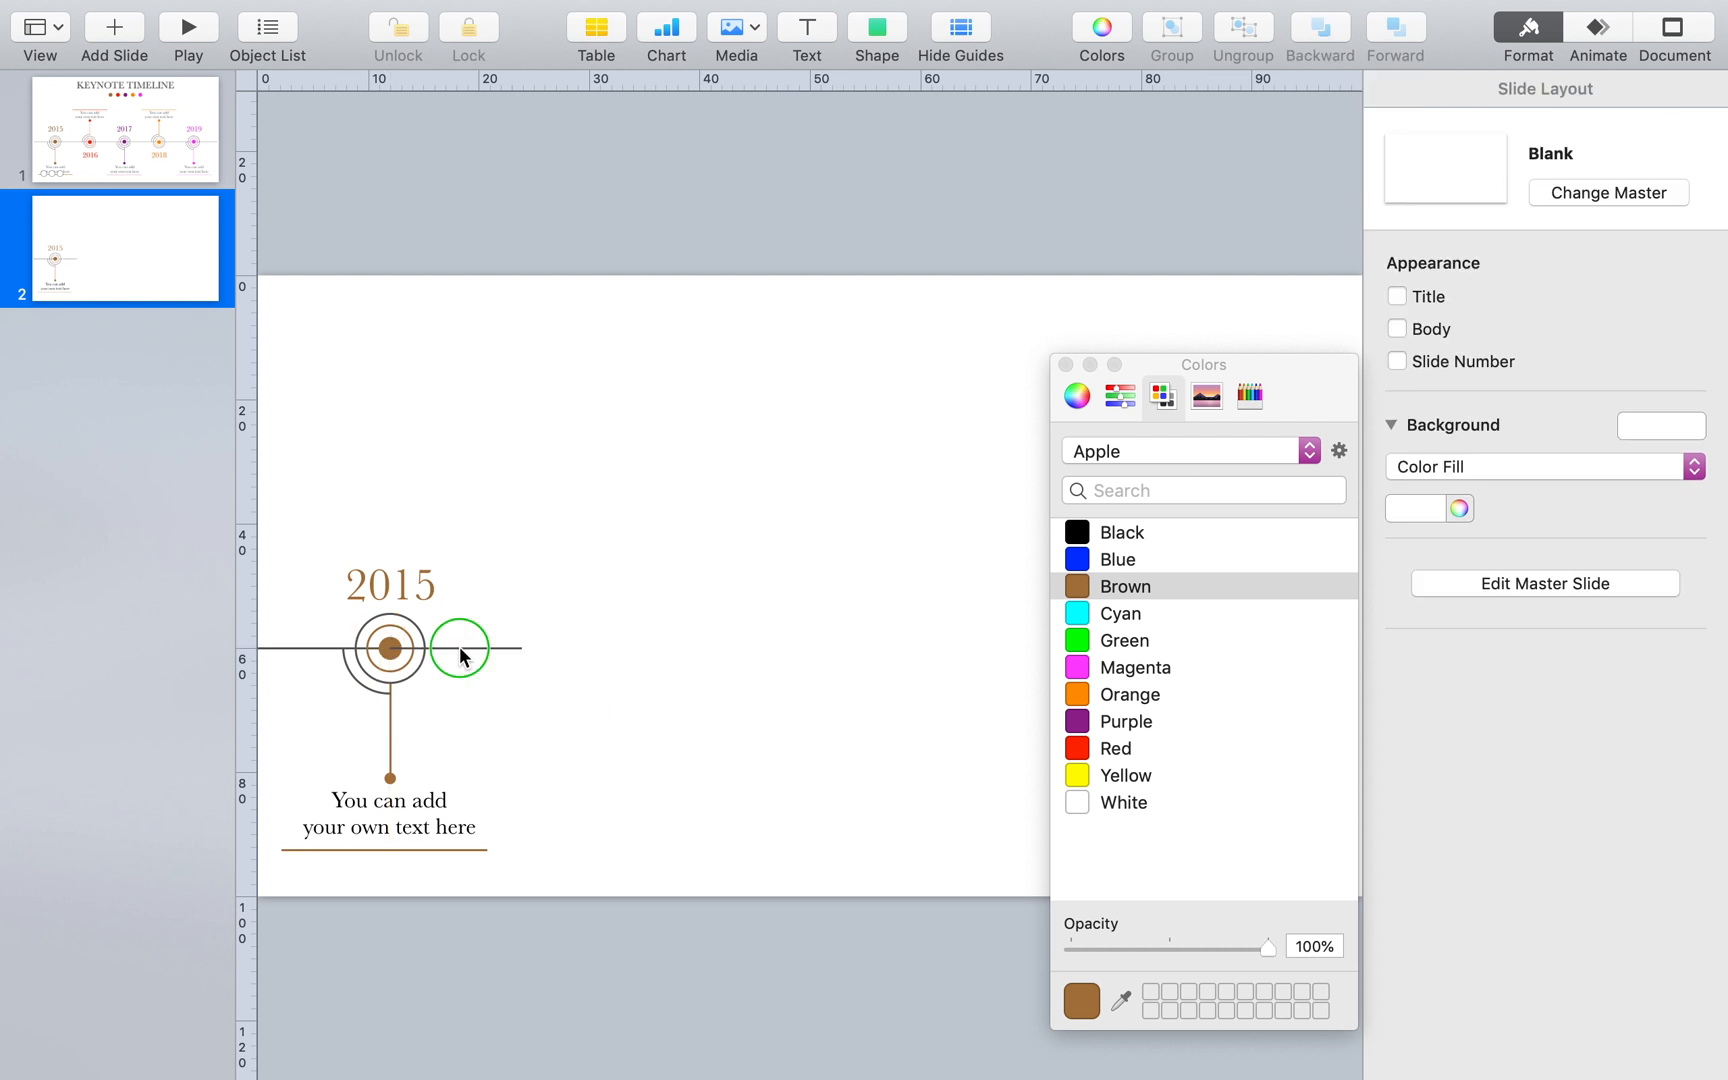
Send the copied timeline line to the back and lengthen it rightward, closing the colour picker when done
right_click(460, 648)
click(597, 546)
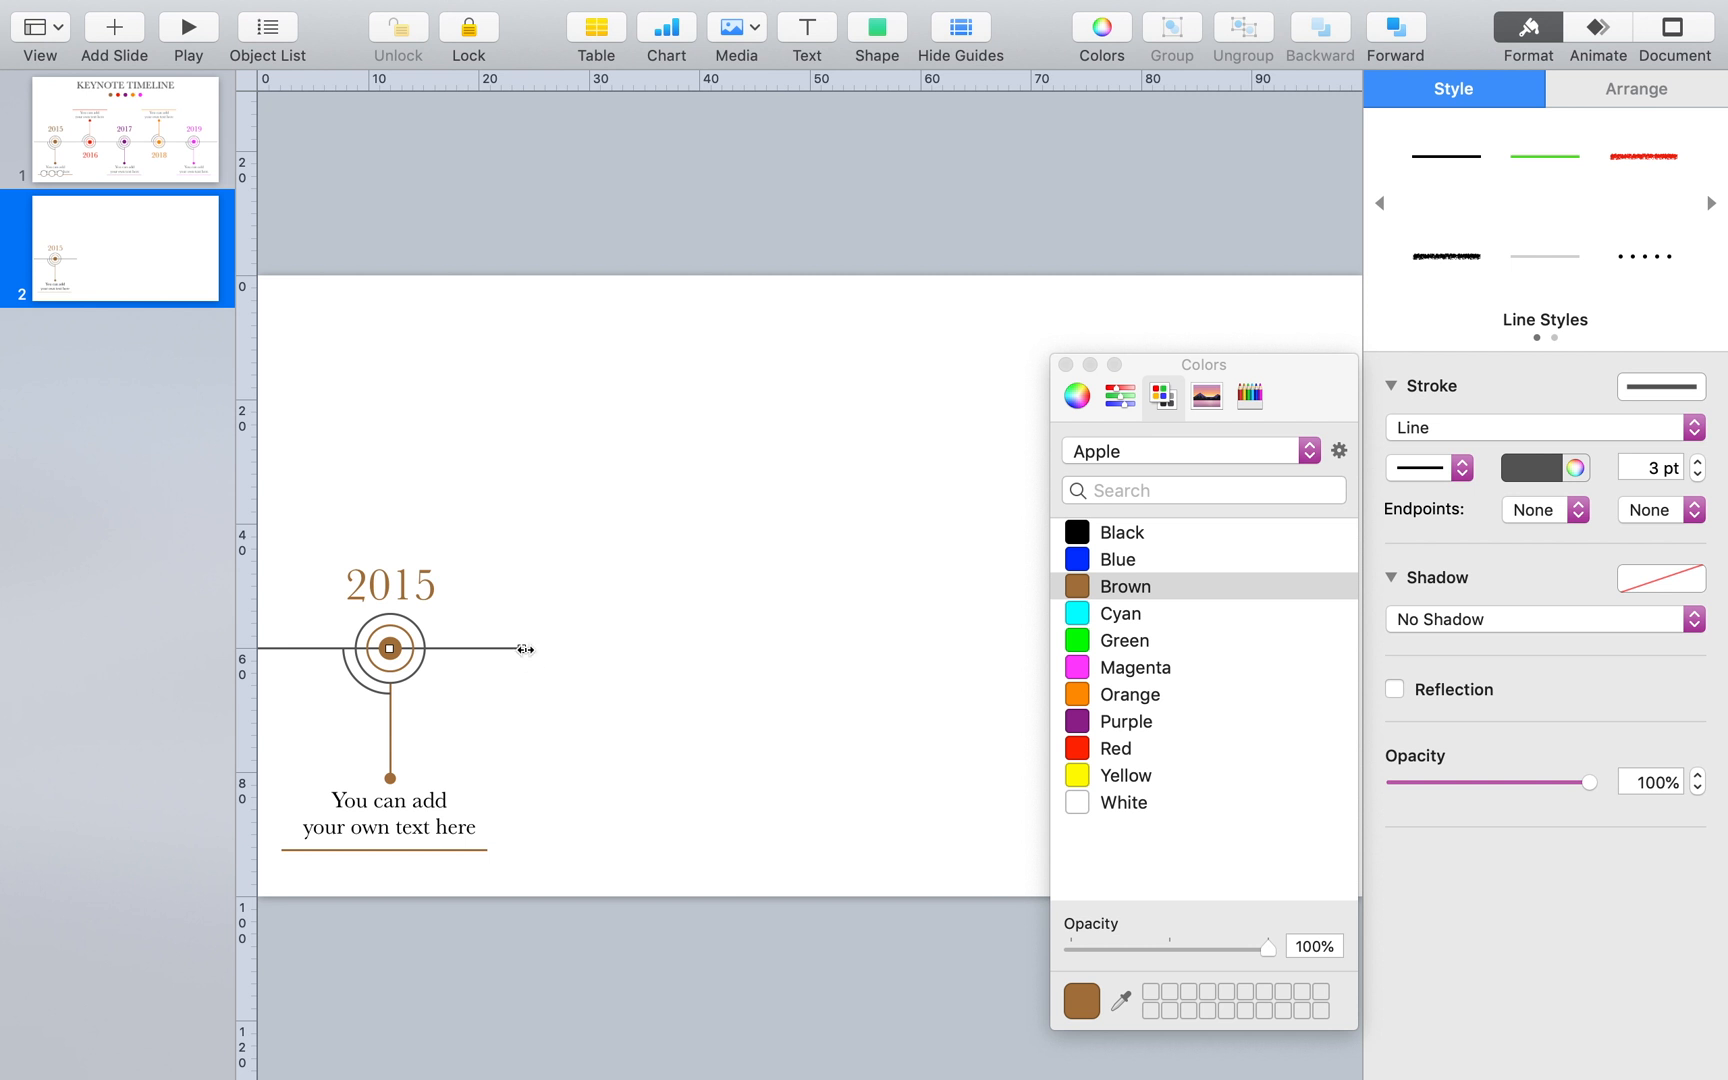
drag(524, 649, 605, 650)
click(1010, 593)
click(1064, 364)
Group all the 2015 milestone's parts except the line running to the slide's left edge, and place a duplicate at the line's right end
drag(610, 872, 303, 578)
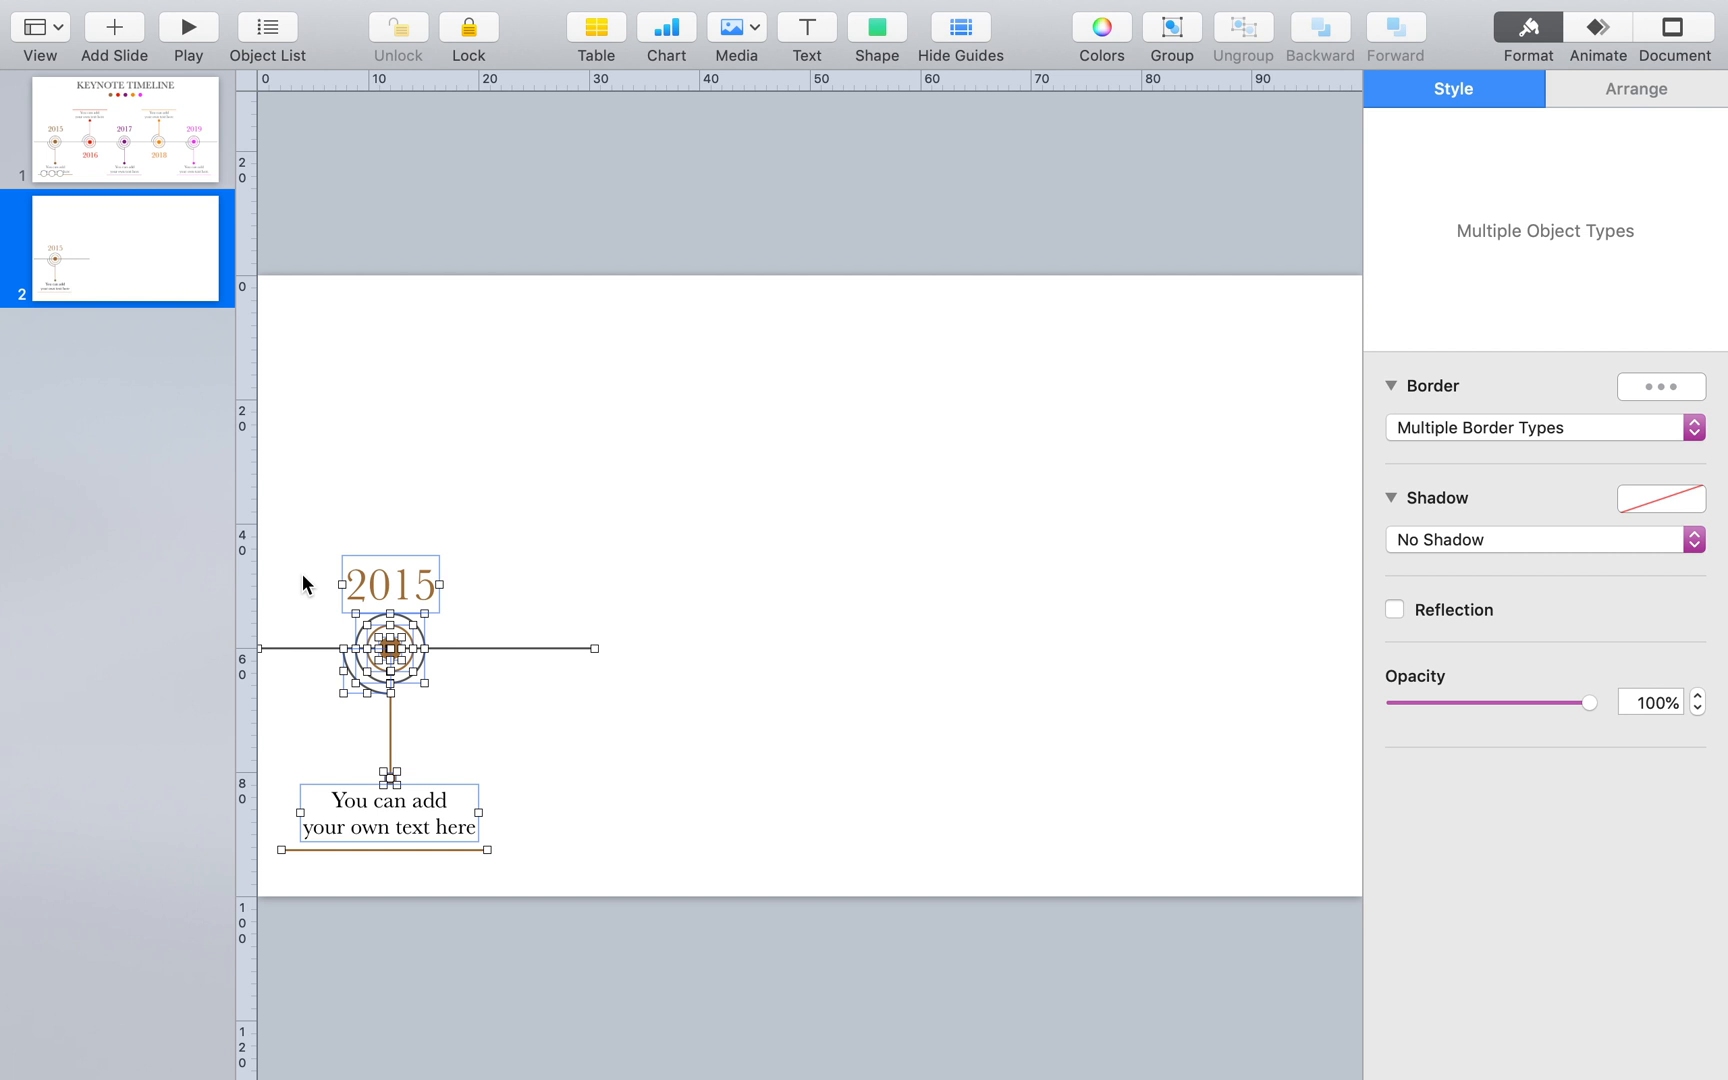
shift+click(298, 647)
click(1173, 34)
drag(410, 640, 610, 640)
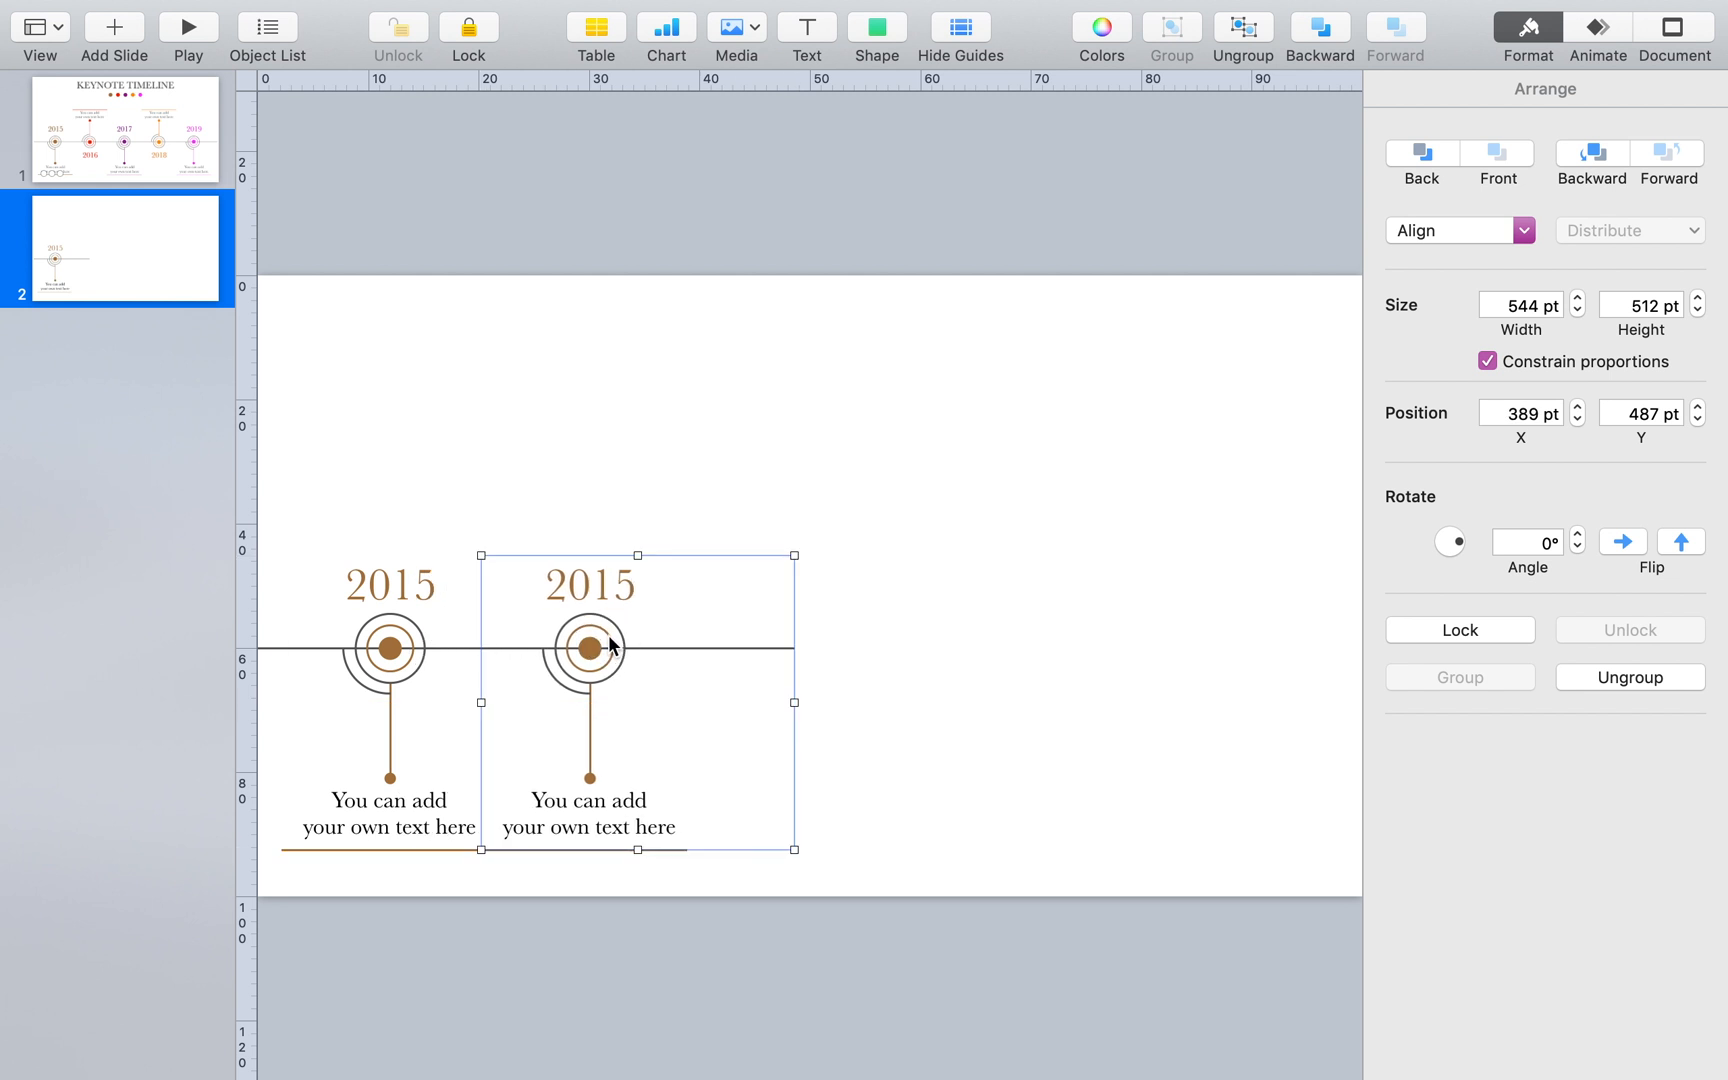
Flip the copied milestone group vertically, and flip its caption and year text back upright
click(1680, 543)
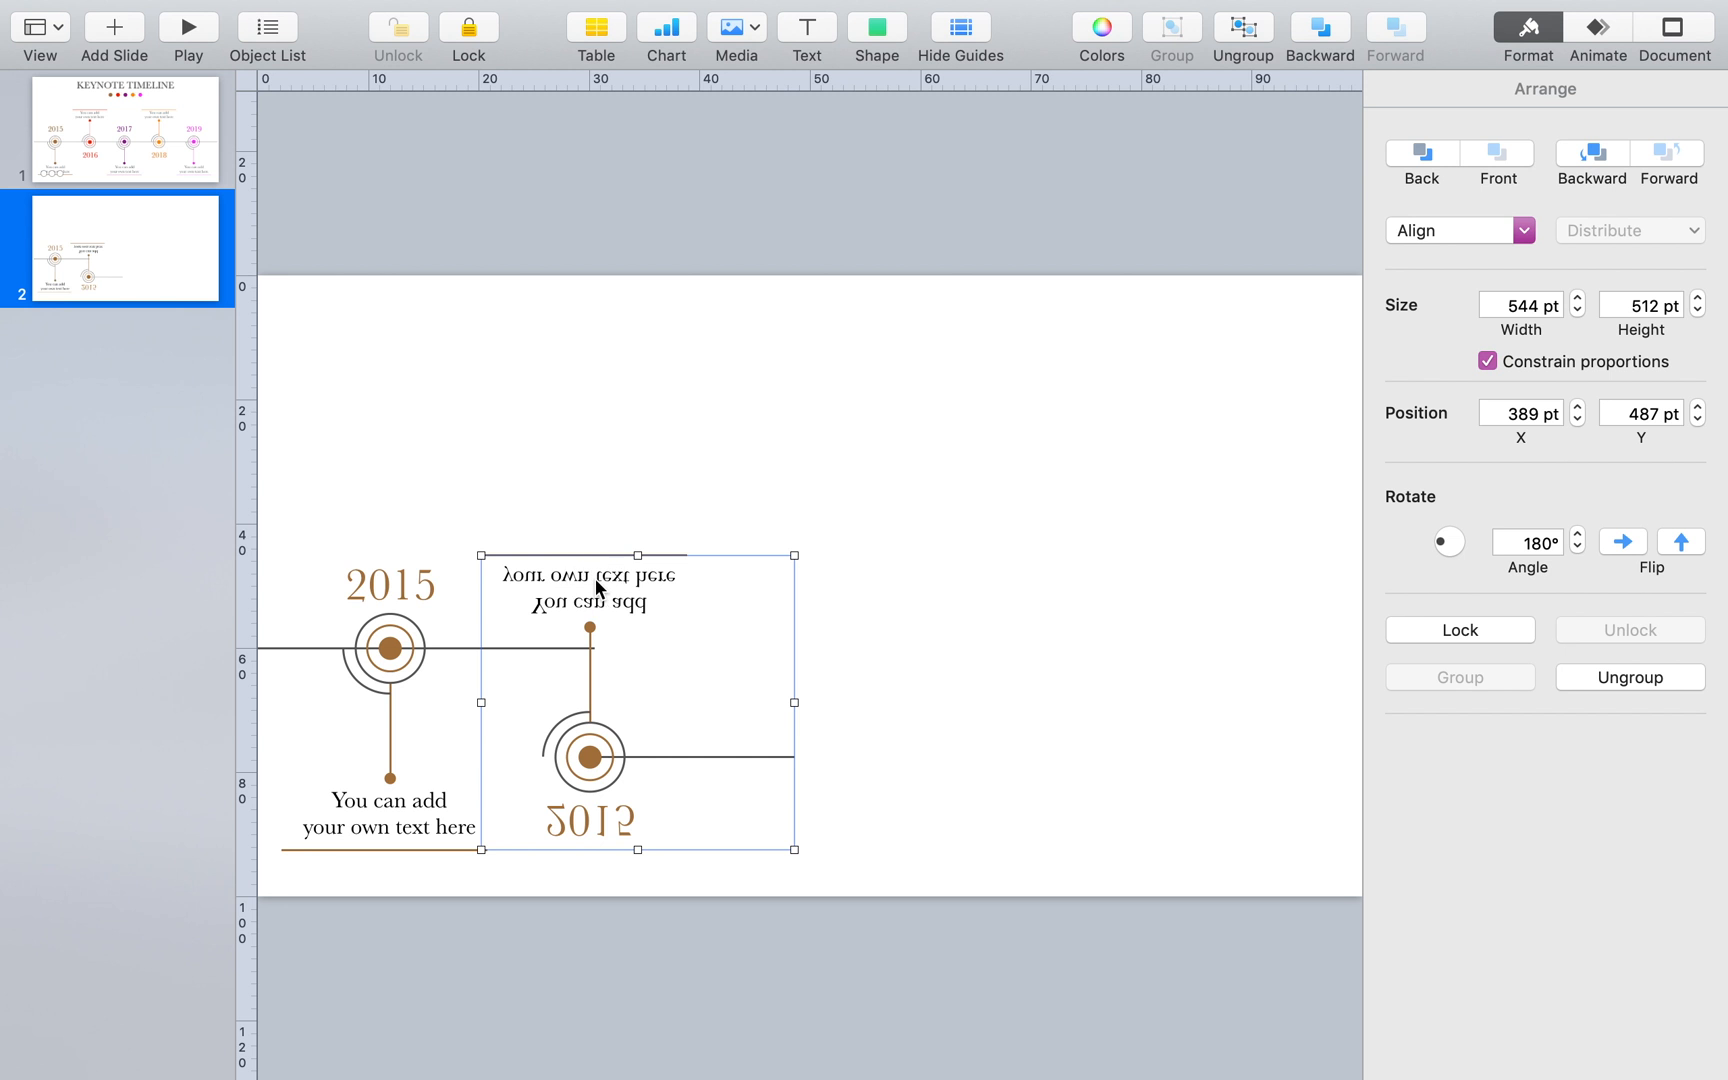
click(596, 587)
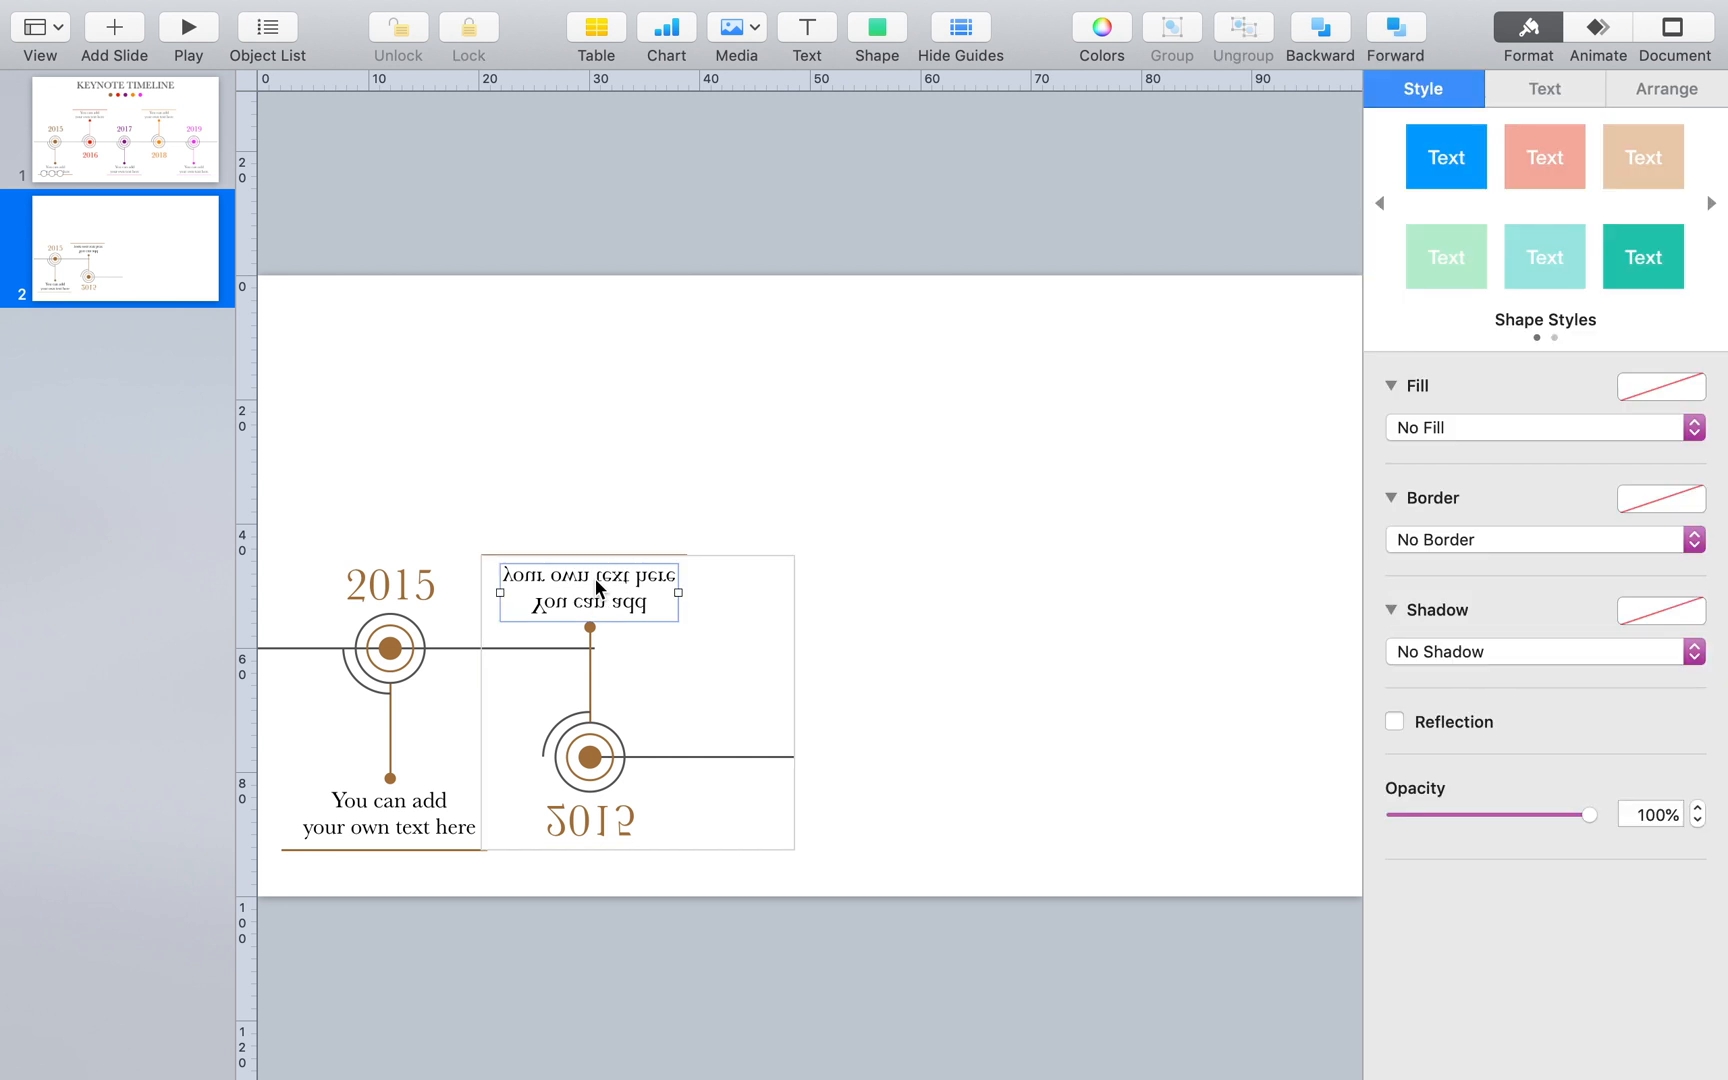
click(1660, 90)
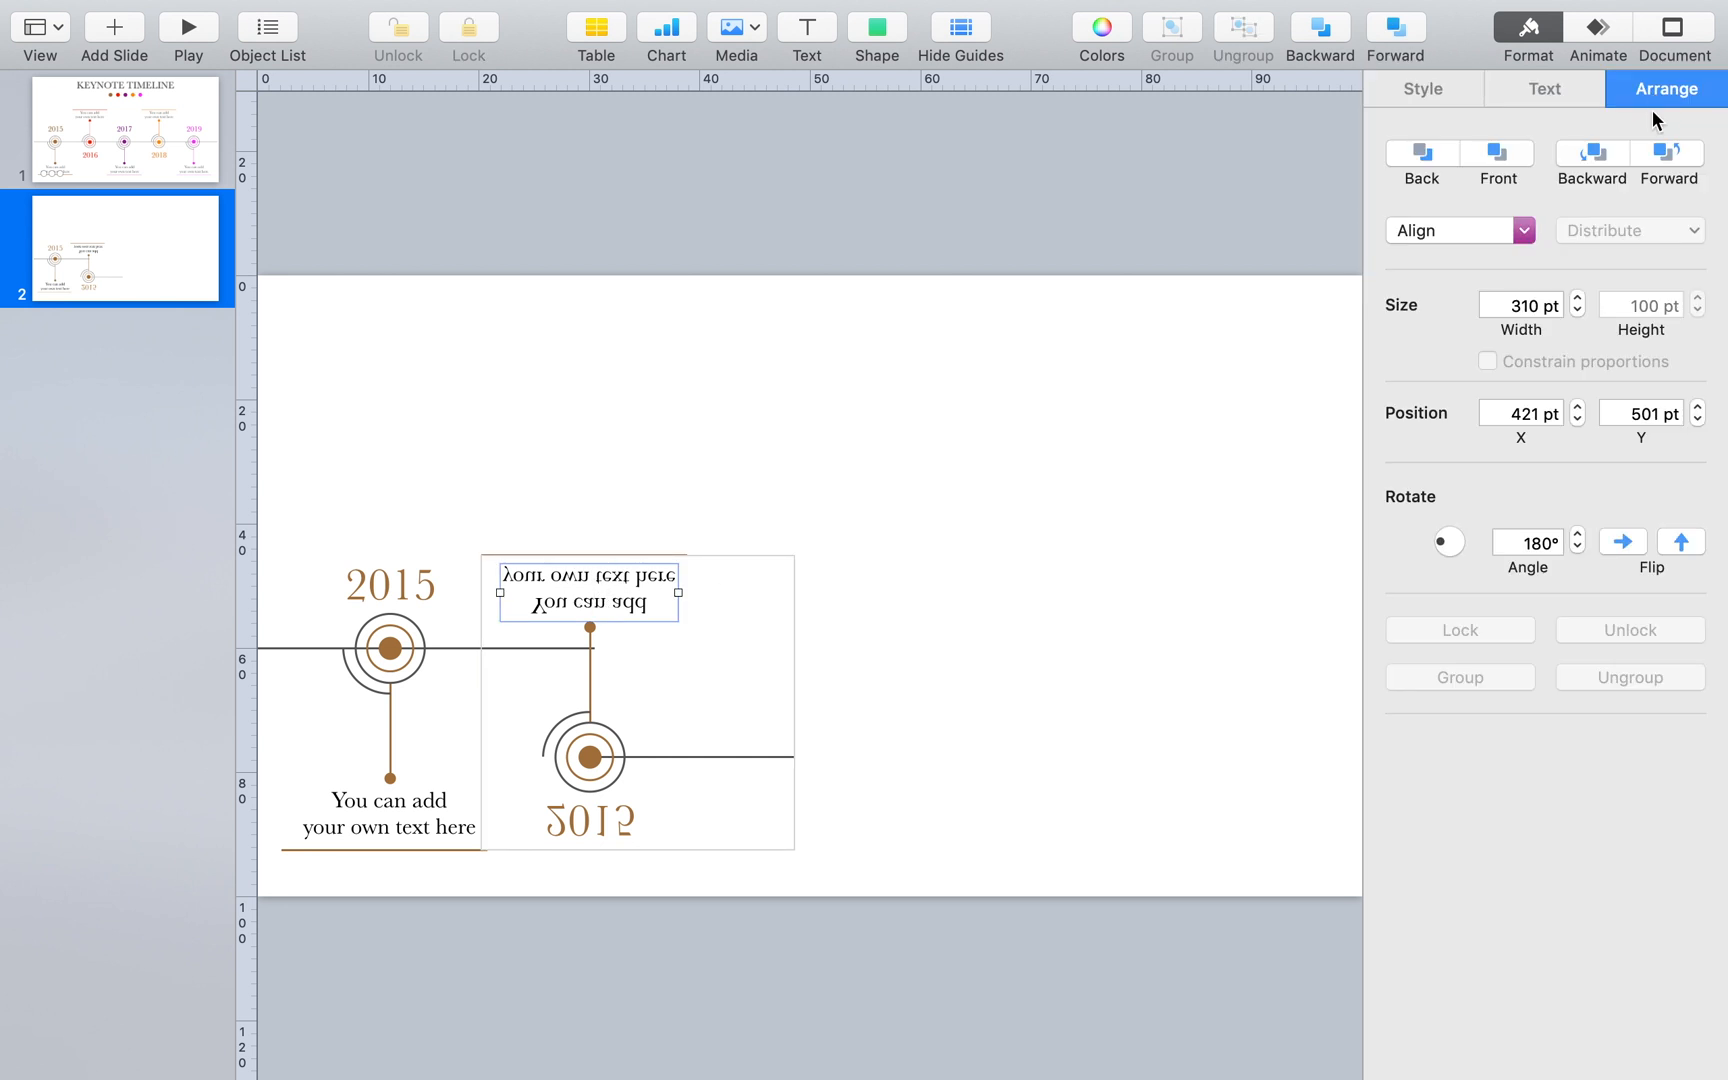
click(1685, 545)
click(625, 819)
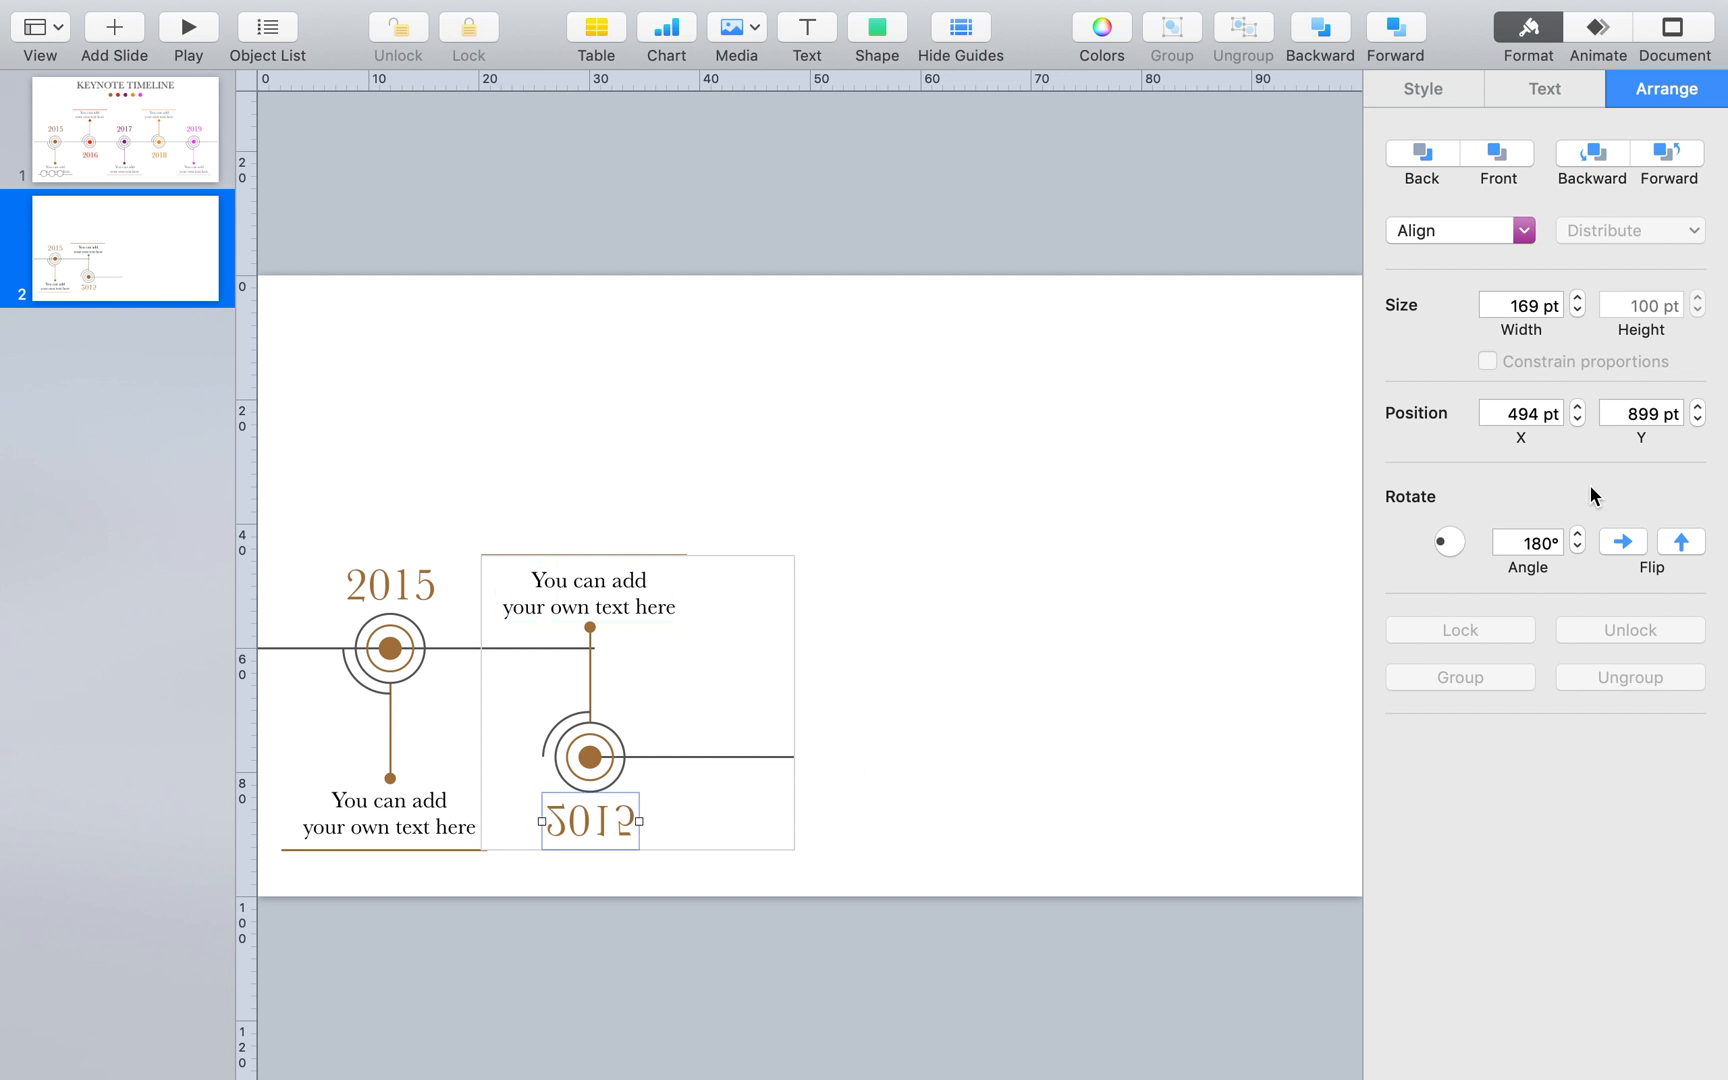
click(1682, 542)
Move the flipped milestone group up so its rings and line align with the first milestone's timeline
click(598, 766)
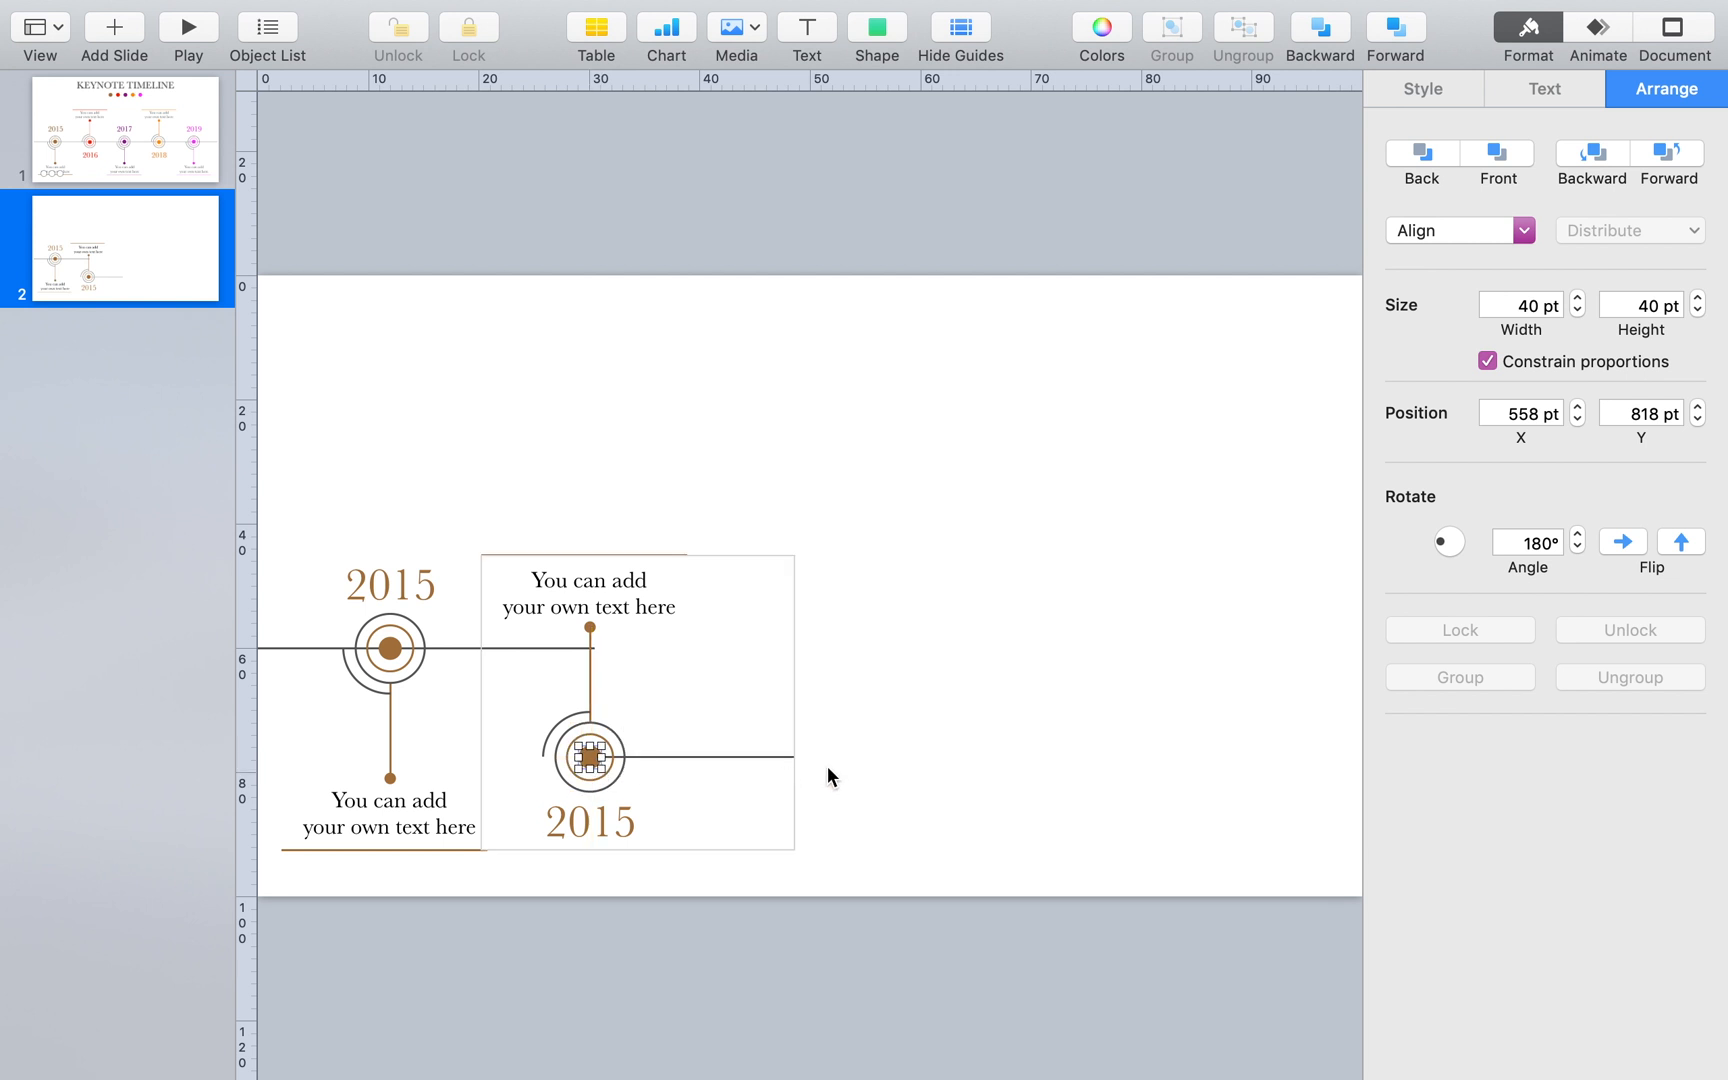
click(672, 784)
drag(605, 780, 606, 671)
Duplicate both milestone groups rightward along the timeline, and add one more copy of the third milestone as the fifth
drag(845, 831, 324, 417)
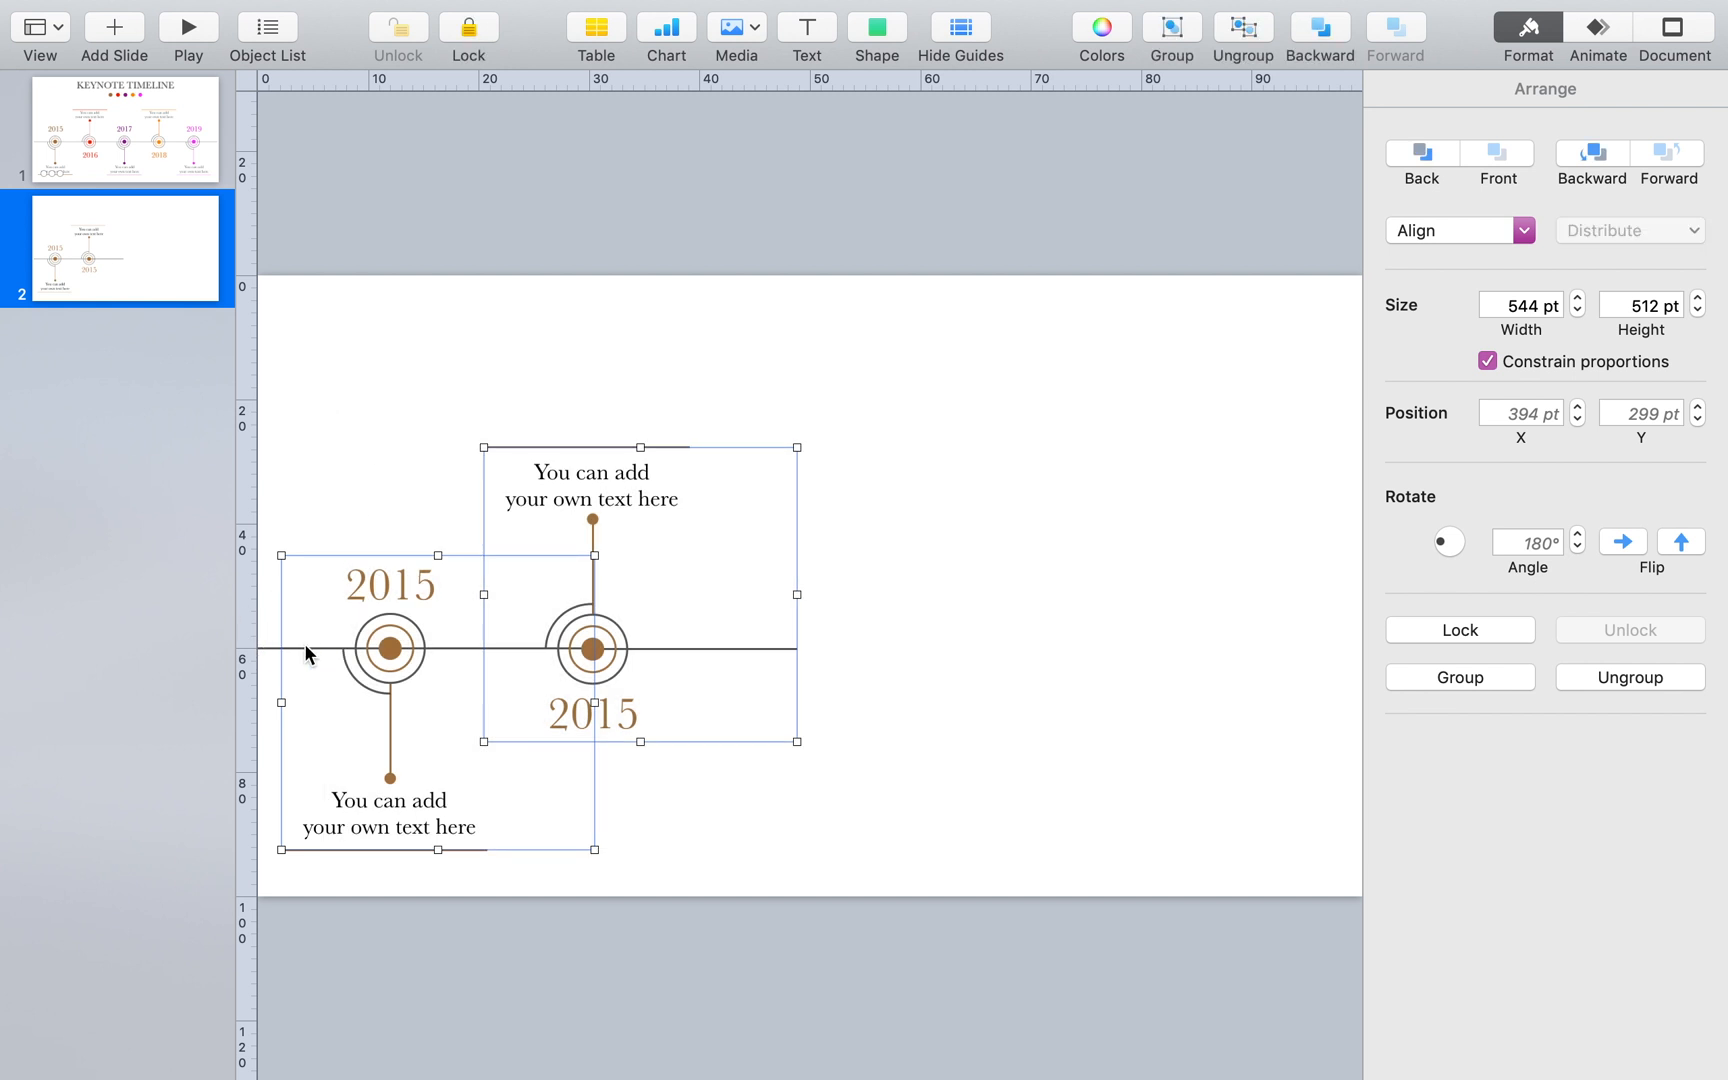
drag(405, 672, 810, 688)
click(810, 335)
click(797, 680)
drag(797, 680, 1252, 673)
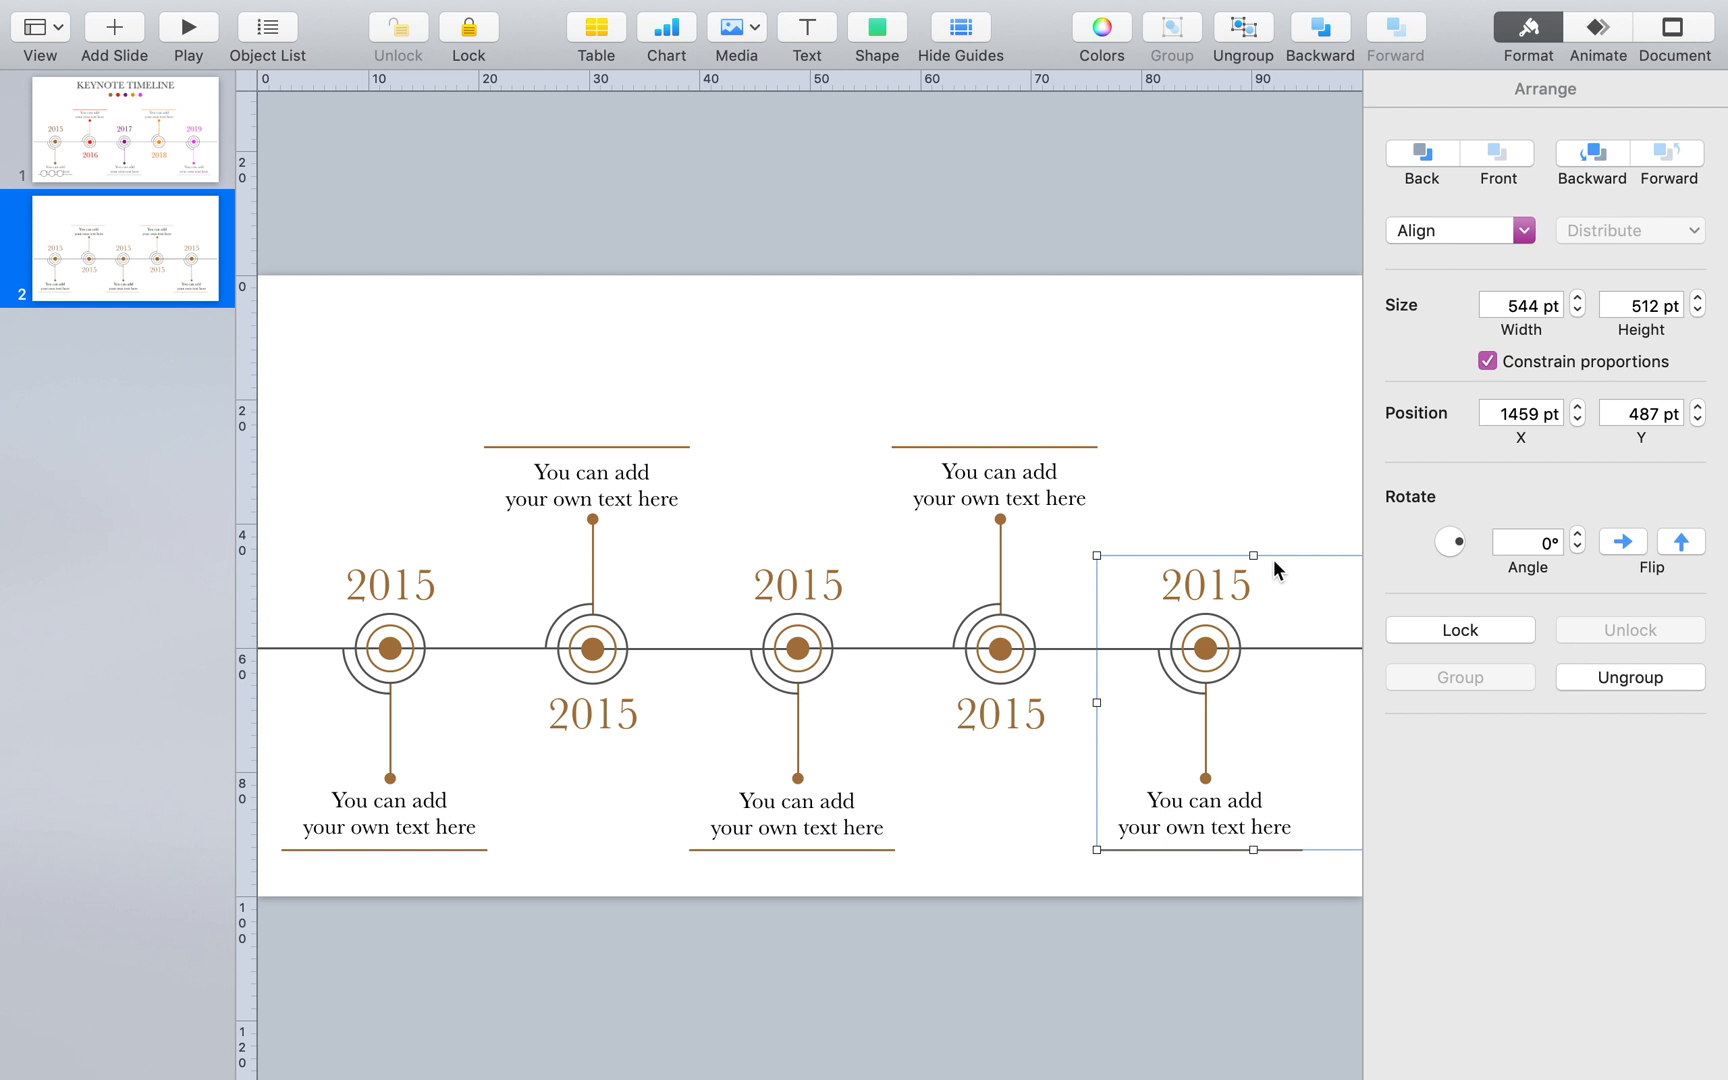